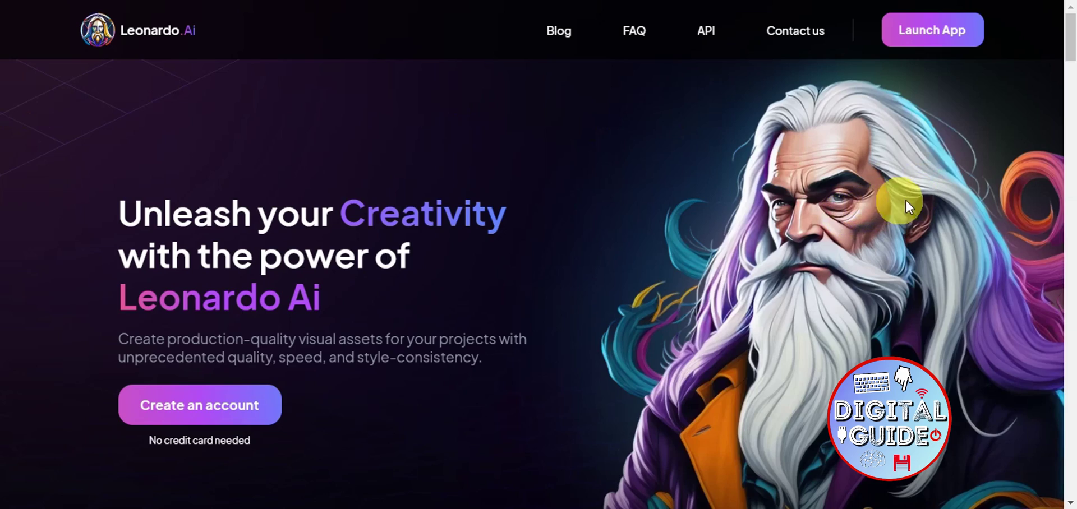
Scroll down the landing page to the Leonardo's Toolkit Image Generation section
scroll(910, 200, down, 10)
scroll(922, 186, down, 5)
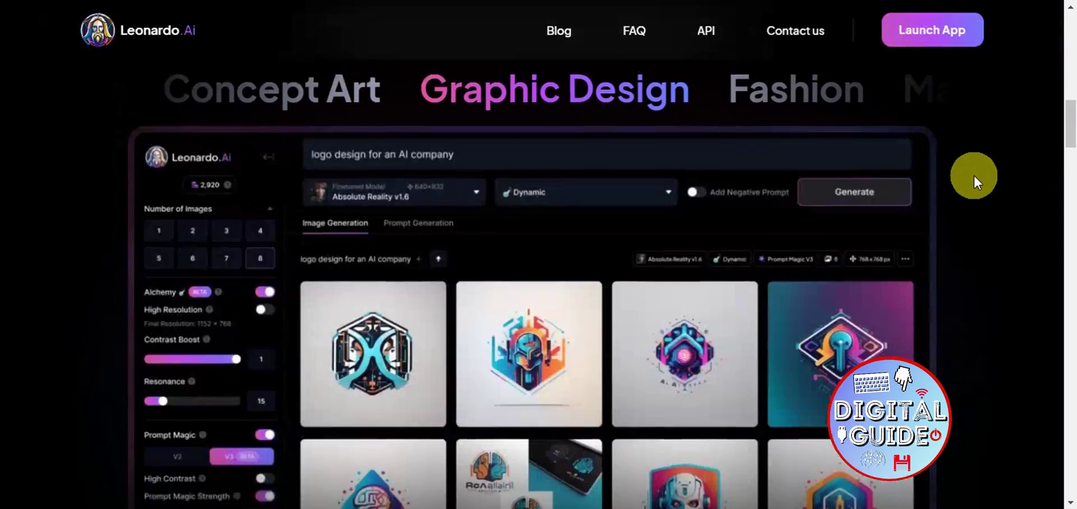
scroll(974, 173, down, 6)
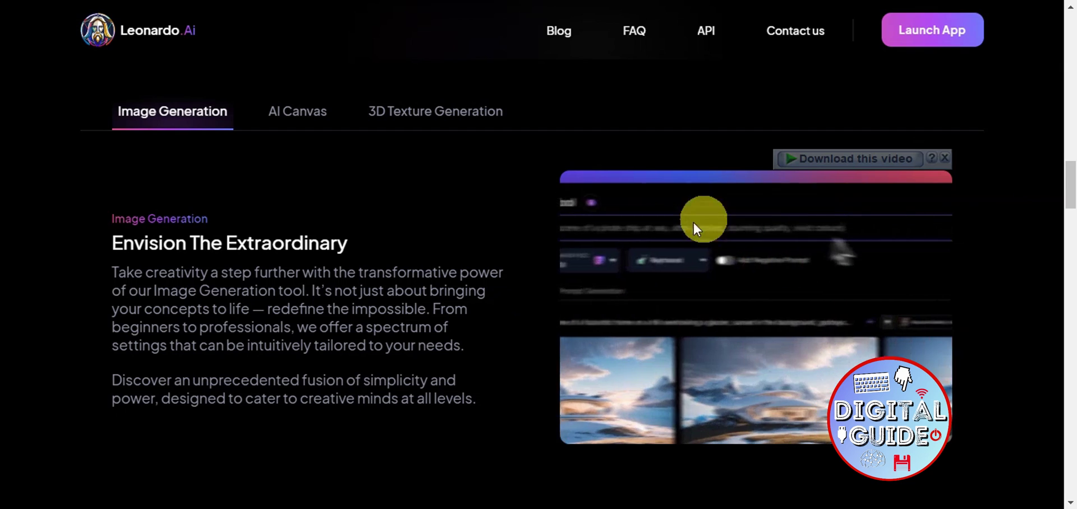
Show the AI Canvas and 3D Texture Generation overviews, then scroll to the Fine-tuned Models carousel
click(320, 111)
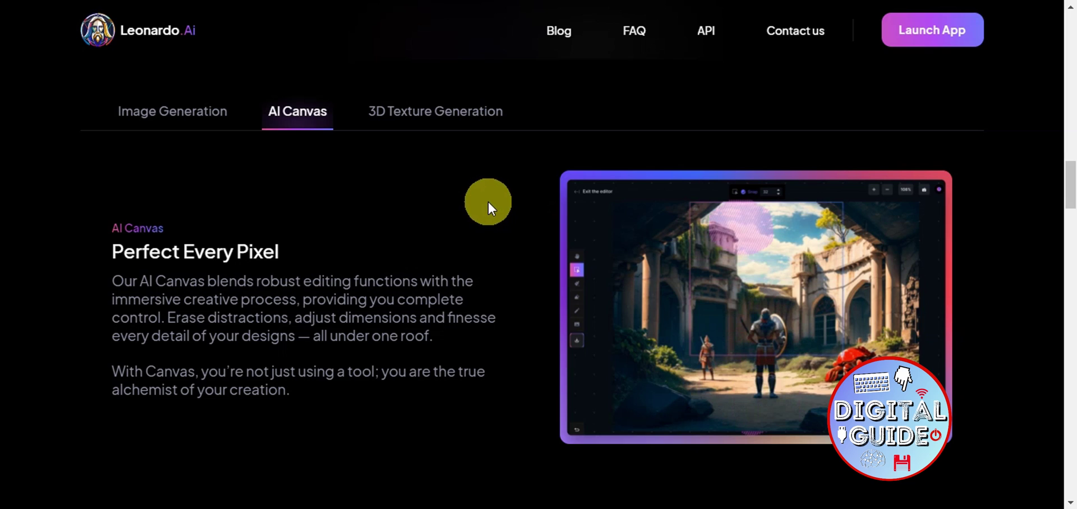
click(421, 120)
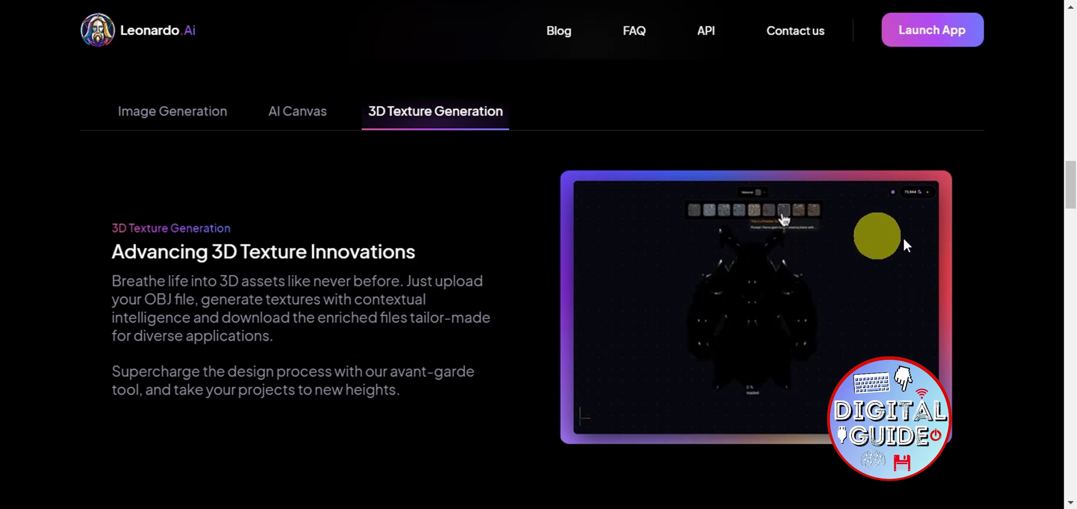
scroll(982, 210, down, 5)
scroll(982, 209, down, 2)
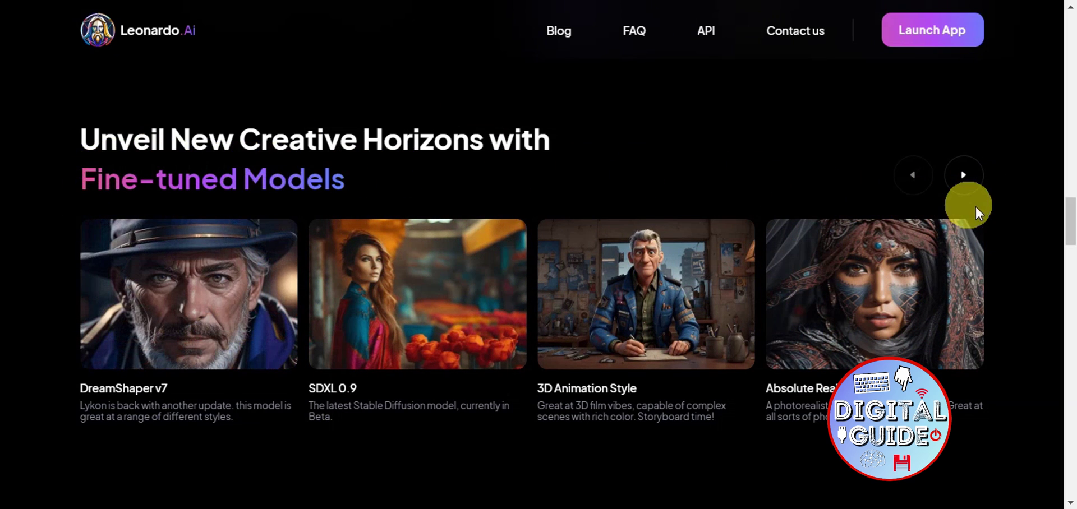
Scroll through the Platform Gallery and Discord sections of the landing page
scroll(990, 217, down, 6)
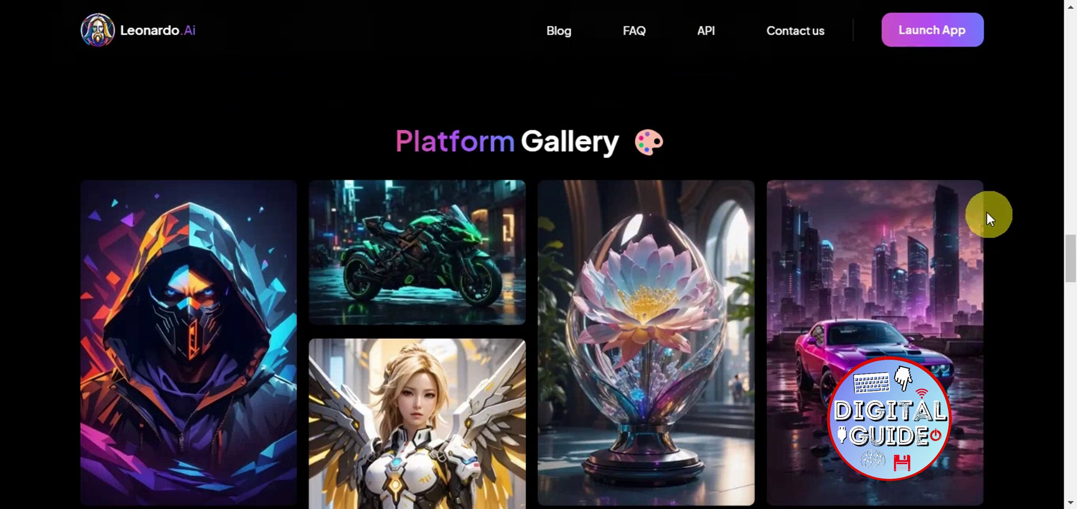
scroll(241, 325, down, 3)
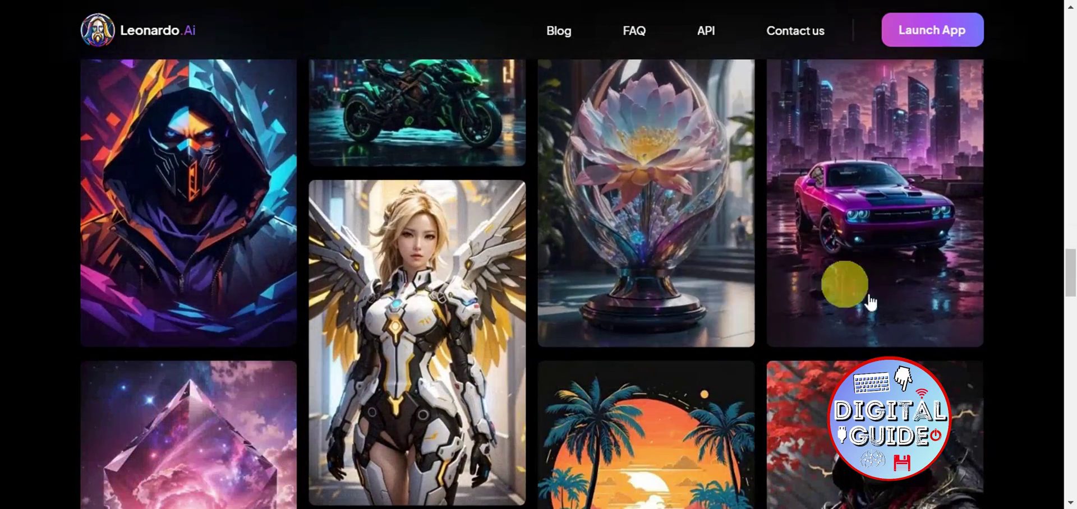
scroll(841, 284, down, 4)
scroll(233, 325, down, 4)
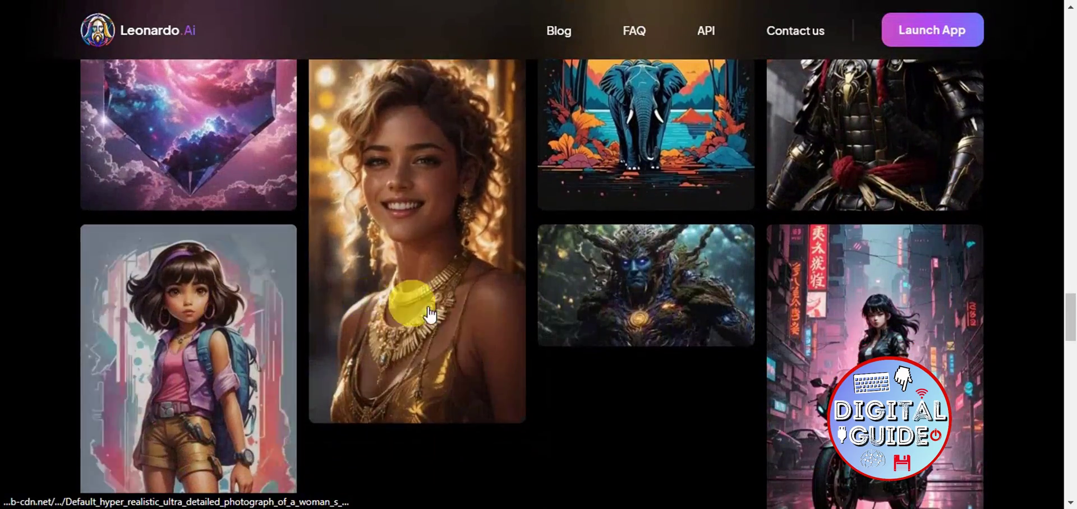
scroll(791, 336, down, 7)
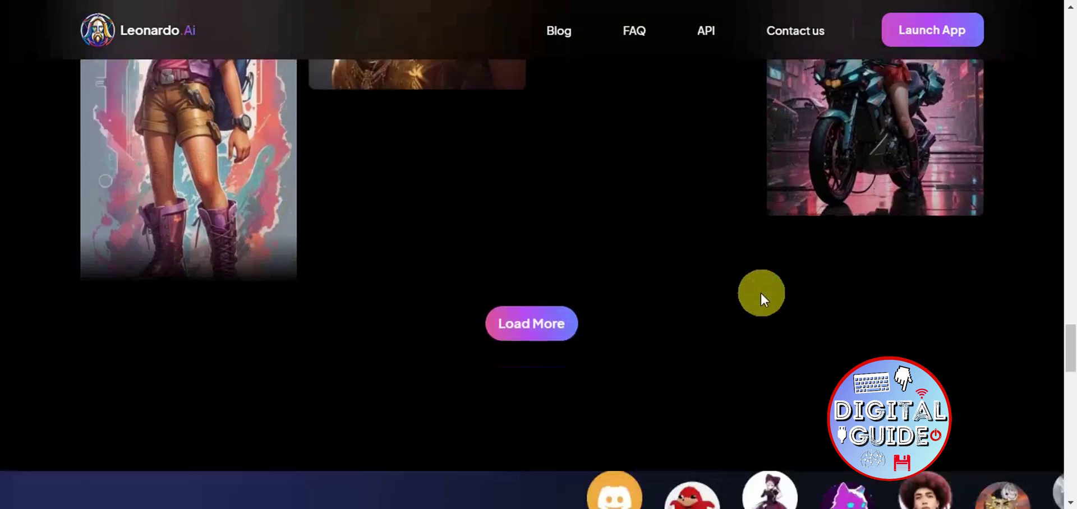
scroll(752, 277, up, 8)
scroll(252, 213, down, 9)
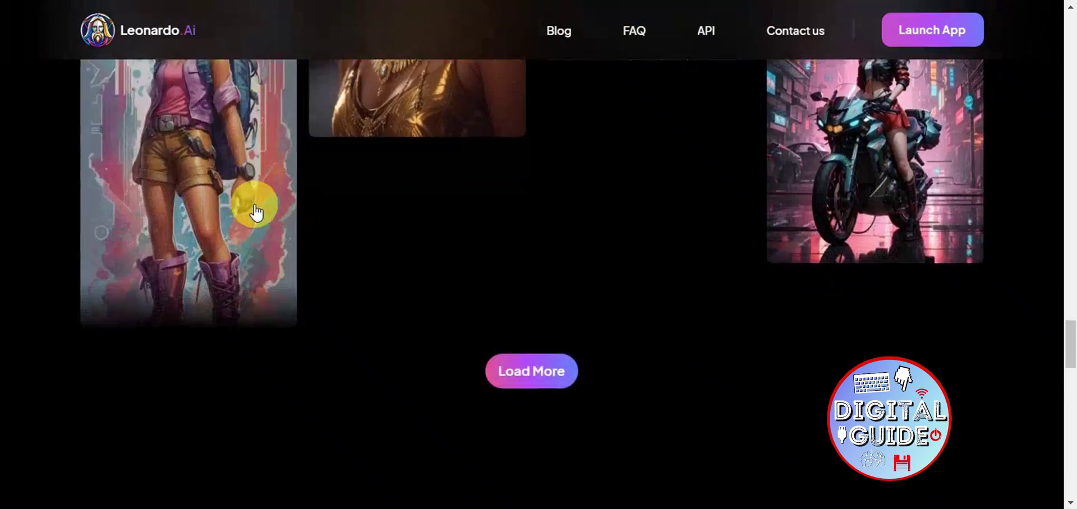
scroll(287, 195, down, 2)
scroll(318, 167, down, 3)
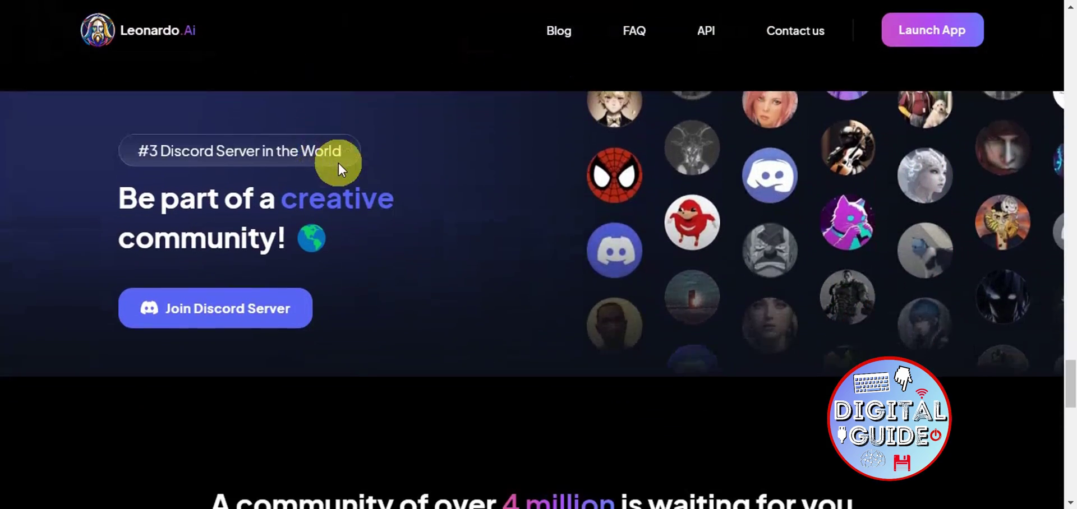
scroll(334, 159, down, 1)
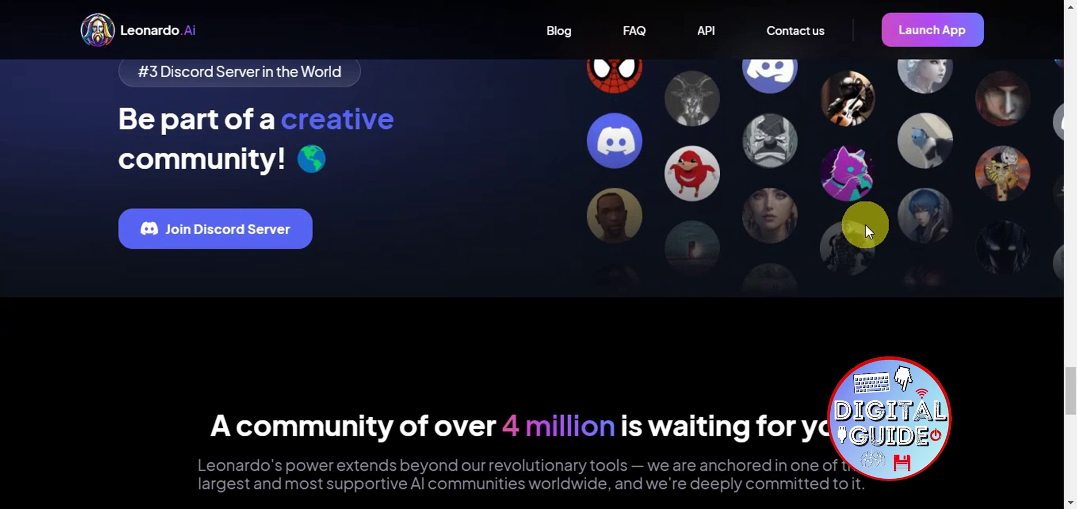
scroll(872, 220, up, 3)
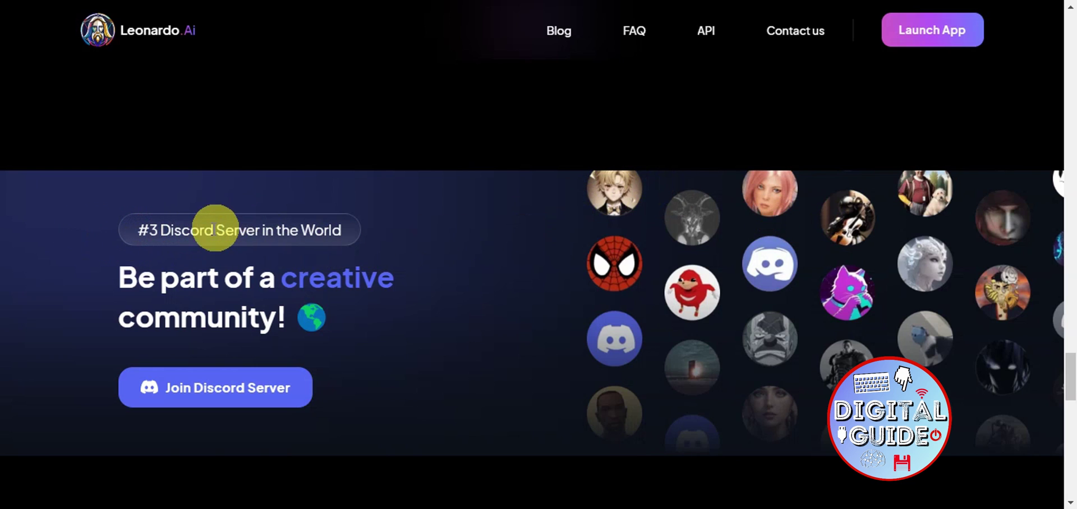
Browse the '4 million' community testimonials, then drag back to the 'Unleash your Creativity' headline
scroll(944, 228, down, 8)
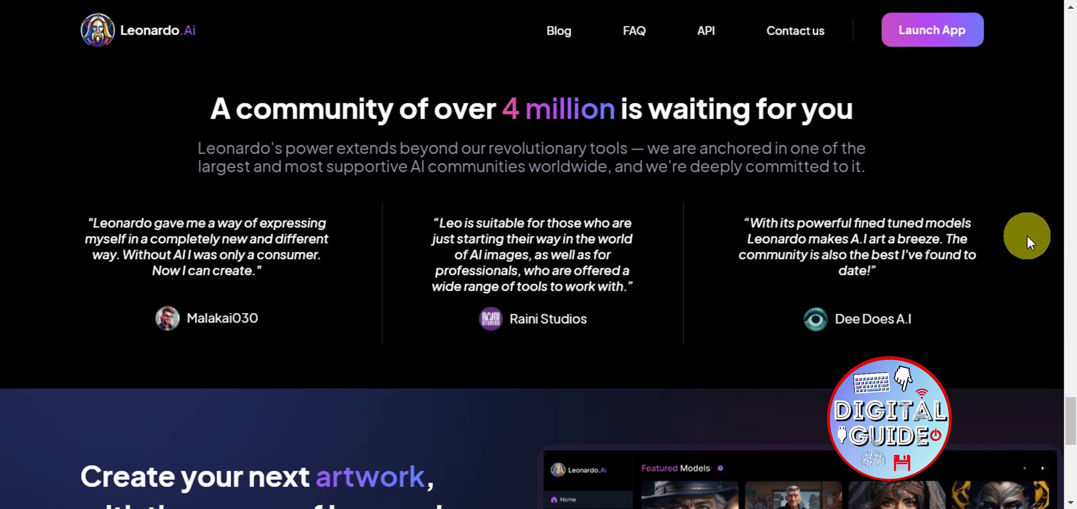
scroll(1024, 233, down, 5)
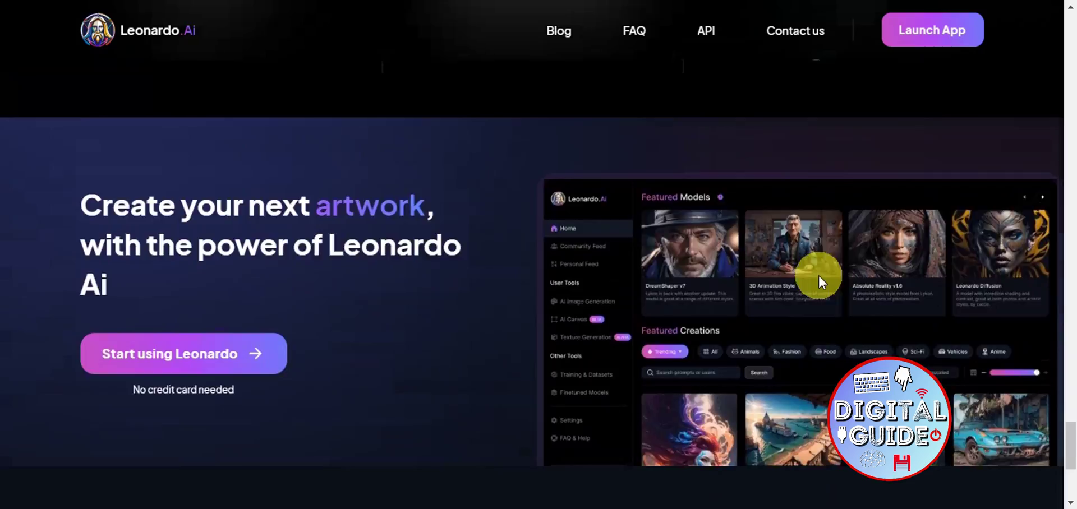
scroll(1058, 272, up, 14)
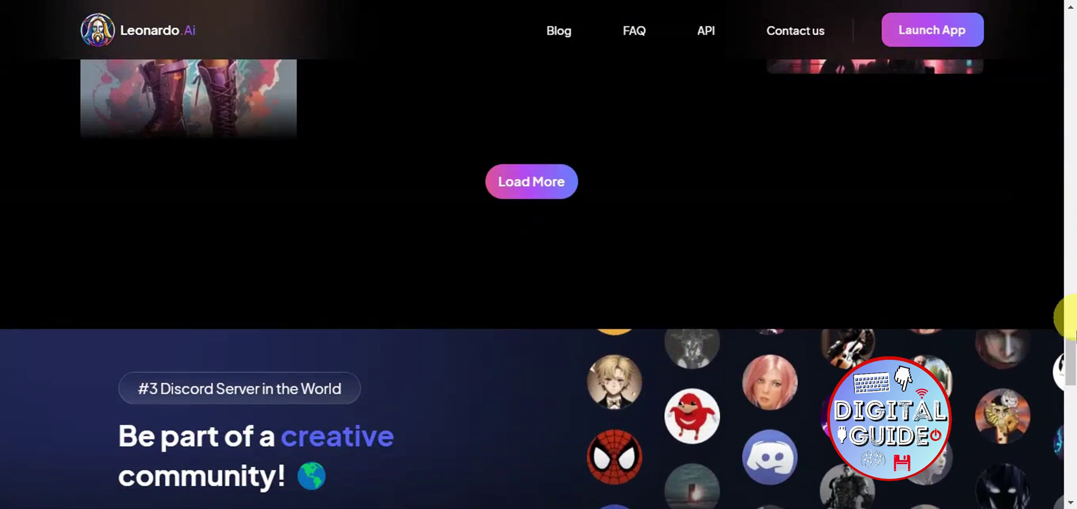
drag(1074, 319, 1005, 32)
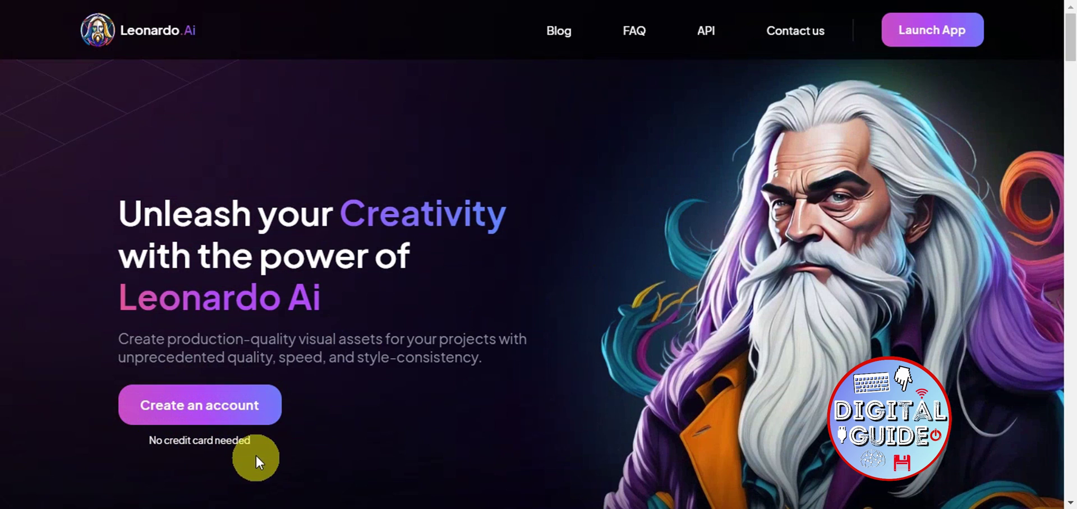
Open Create an account and scroll through the Sign up or Login options
click(214, 413)
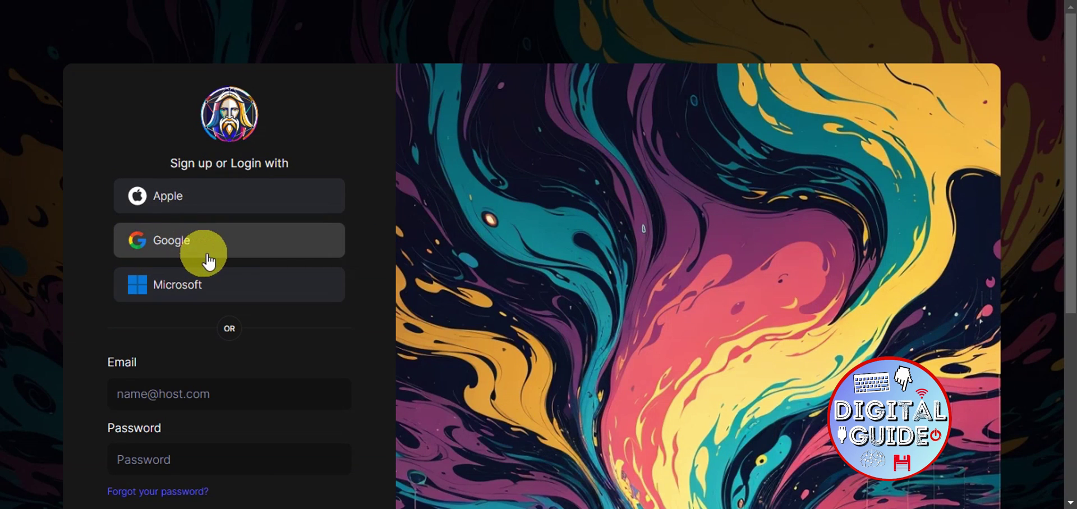
scroll(372, 268, down, 3)
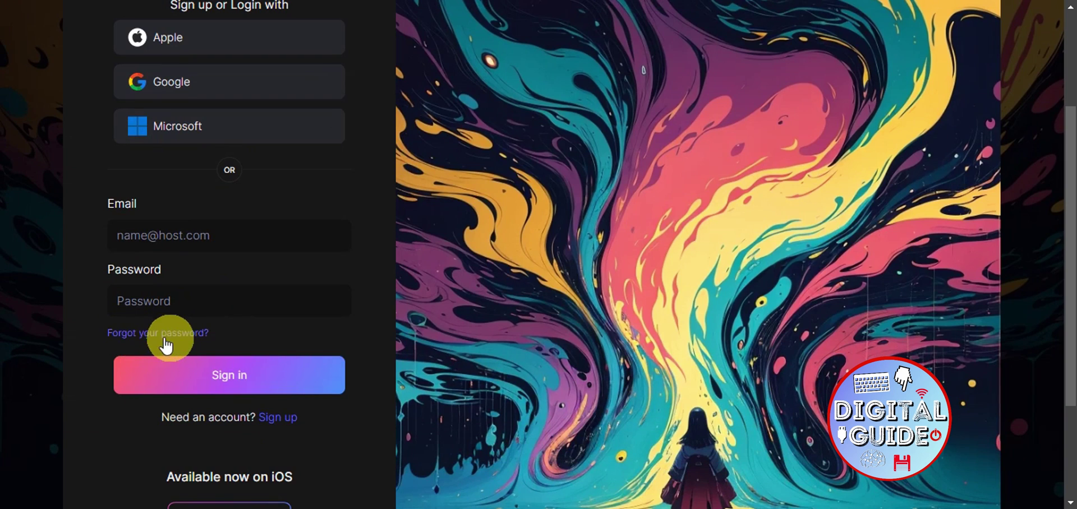
scroll(489, 317, down, 3)
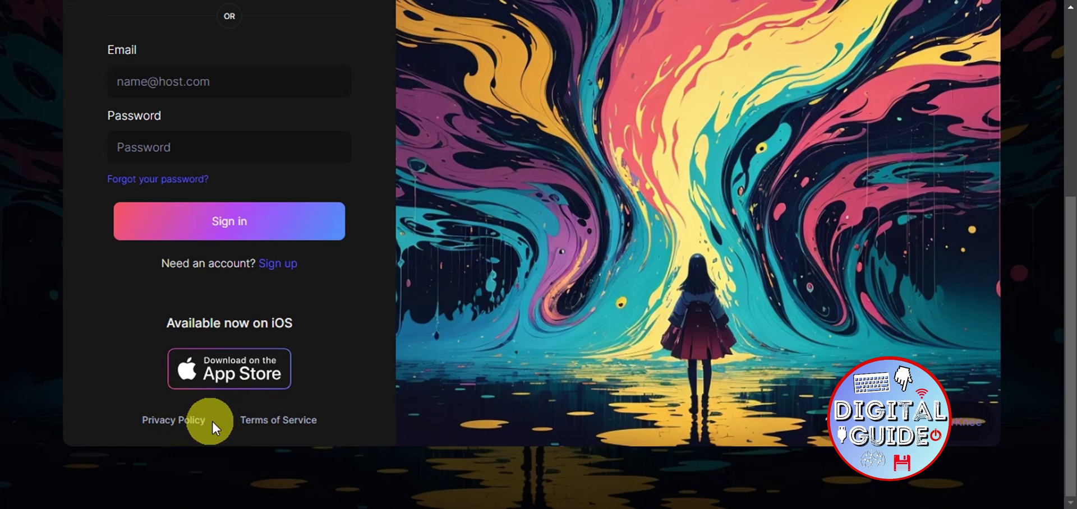
scroll(360, 411, up, 5)
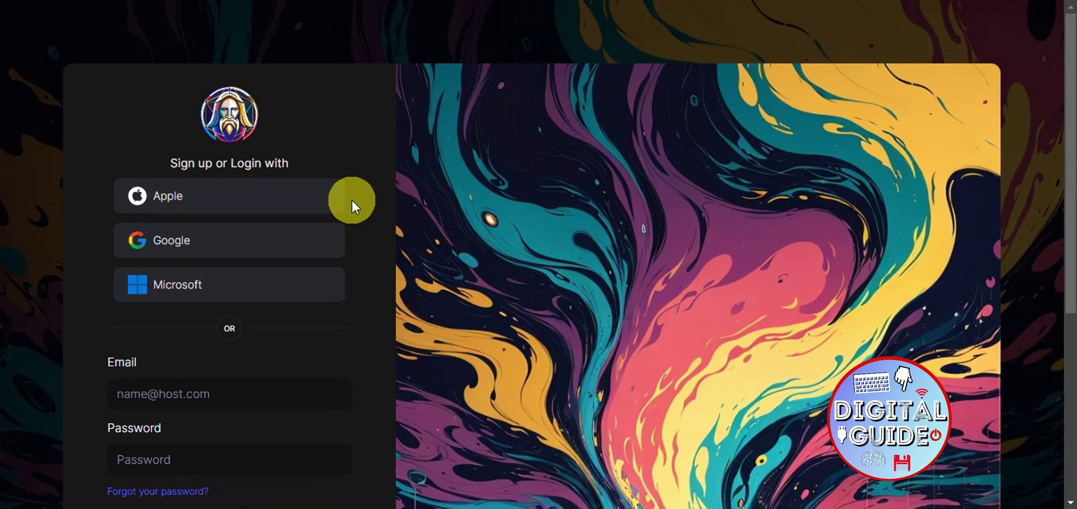
Sign in with Google and scroll the Home dashboard down to Recent Creations
click(214, 247)
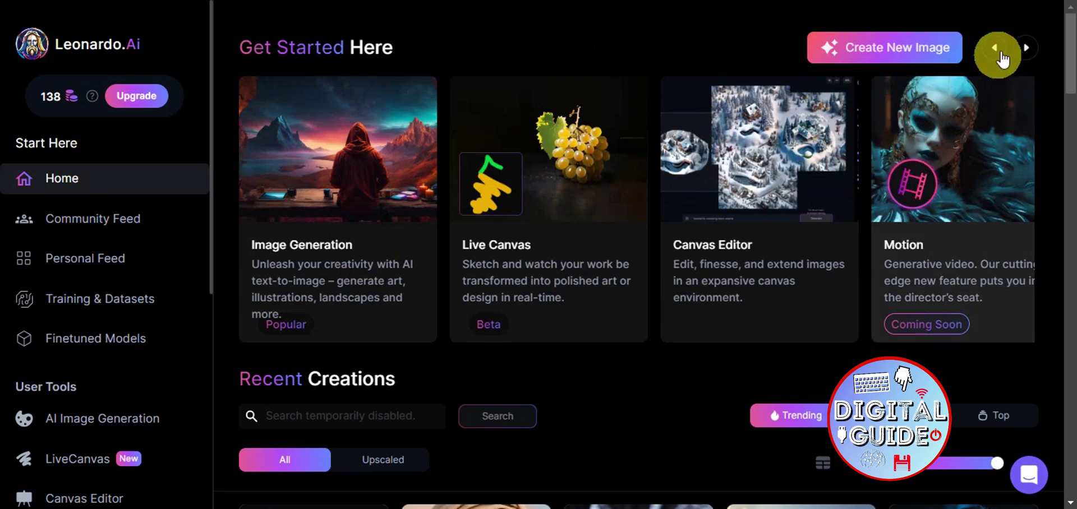
scroll(894, 223, down, 5)
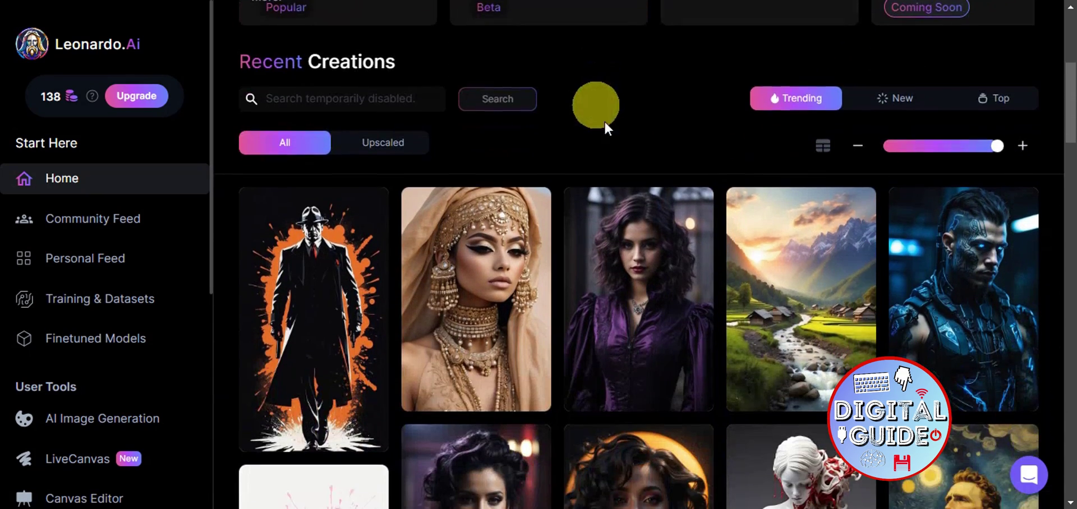
scroll(589, 146, down, 1)
scroll(729, 286, down, 4)
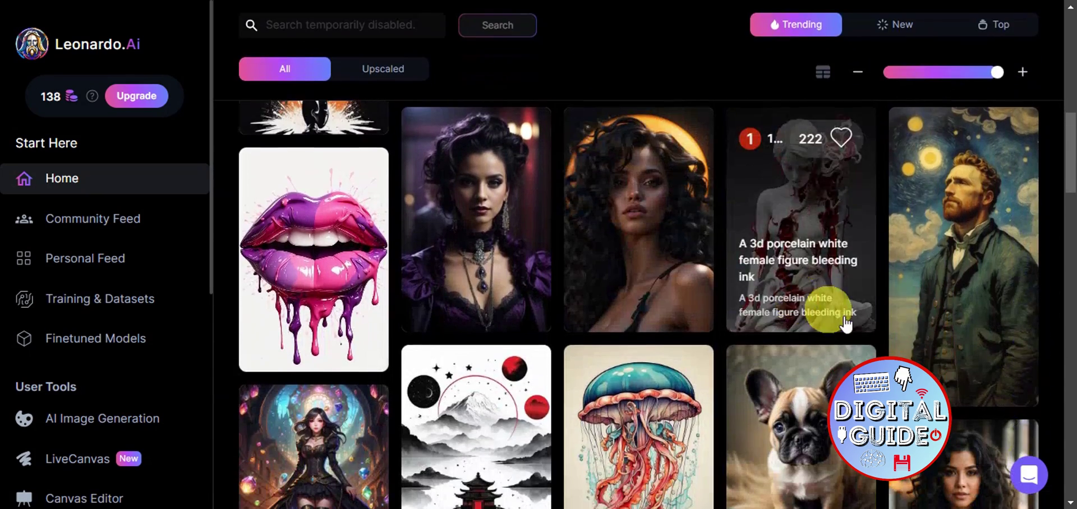
scroll(995, 293, down, 6)
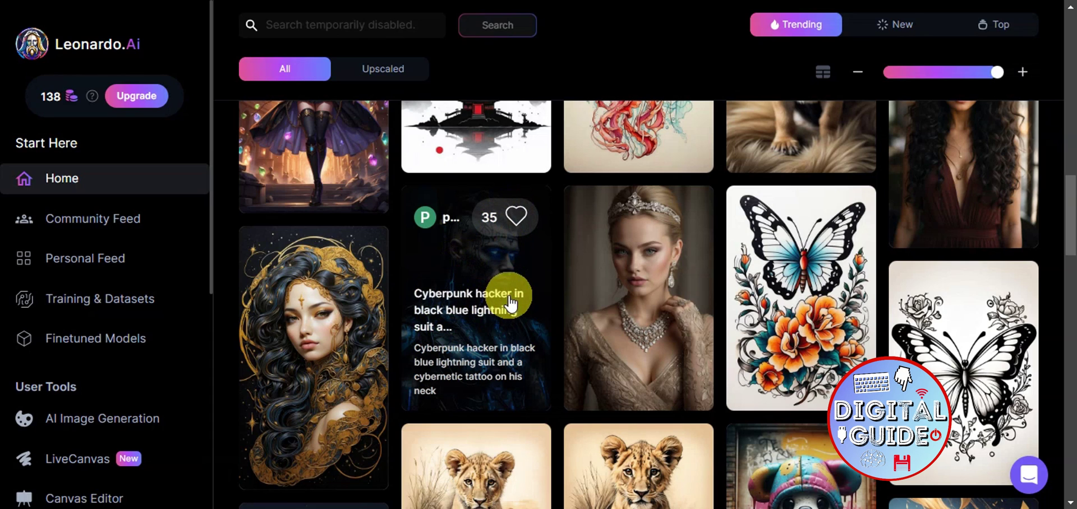
Copy the Cyberpunk hacker image's prompt and close its details
click(497, 280)
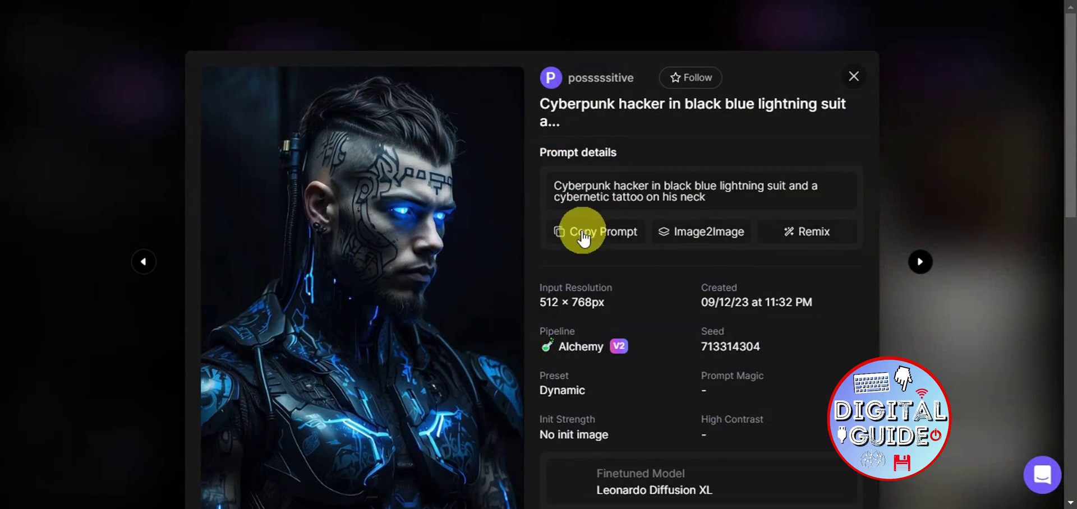
click(586, 232)
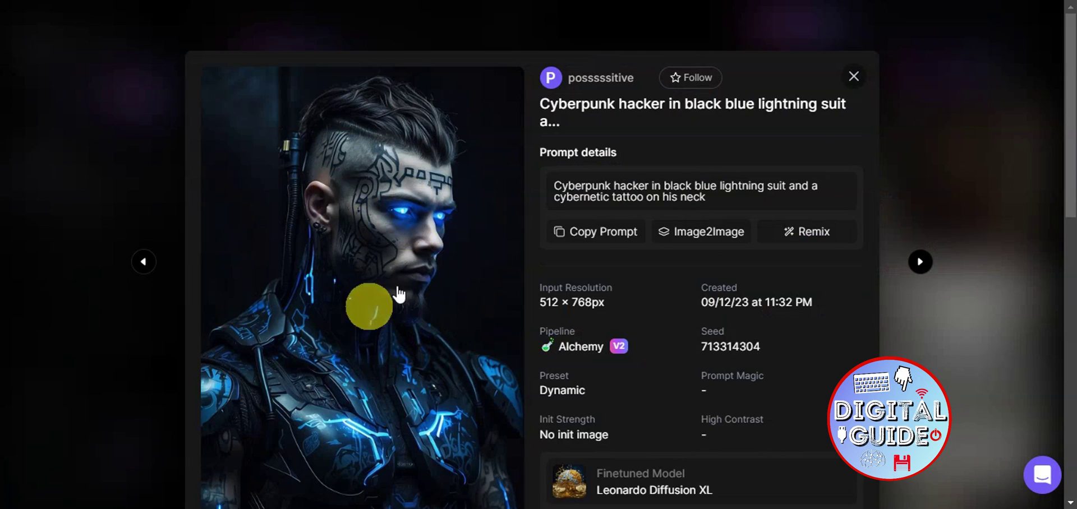
click(851, 78)
Copy the 'Ultra detailed illustration female tiefling' prompt and scroll back to Get Started
scroll(588, 240, down, 5)
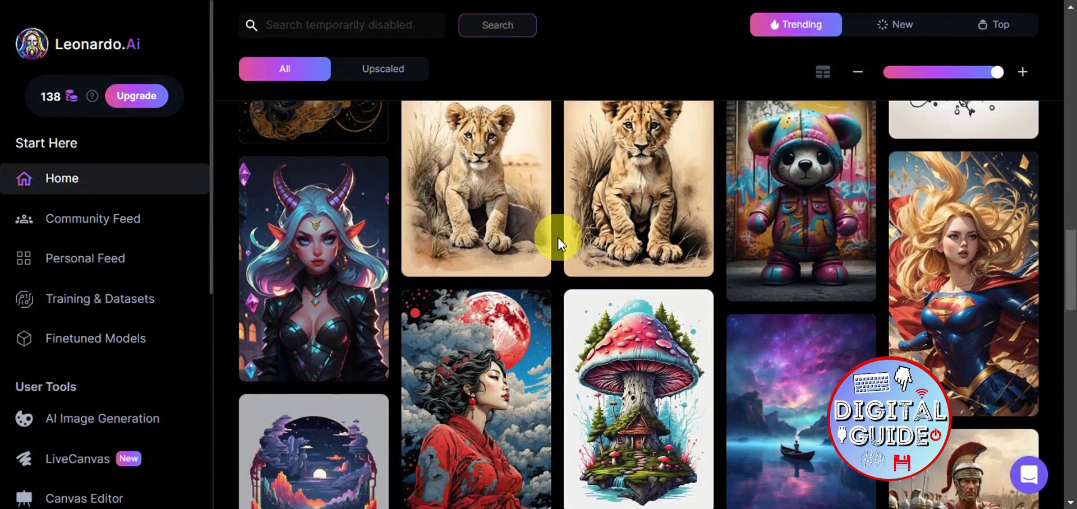
scroll(557, 236, down, 1)
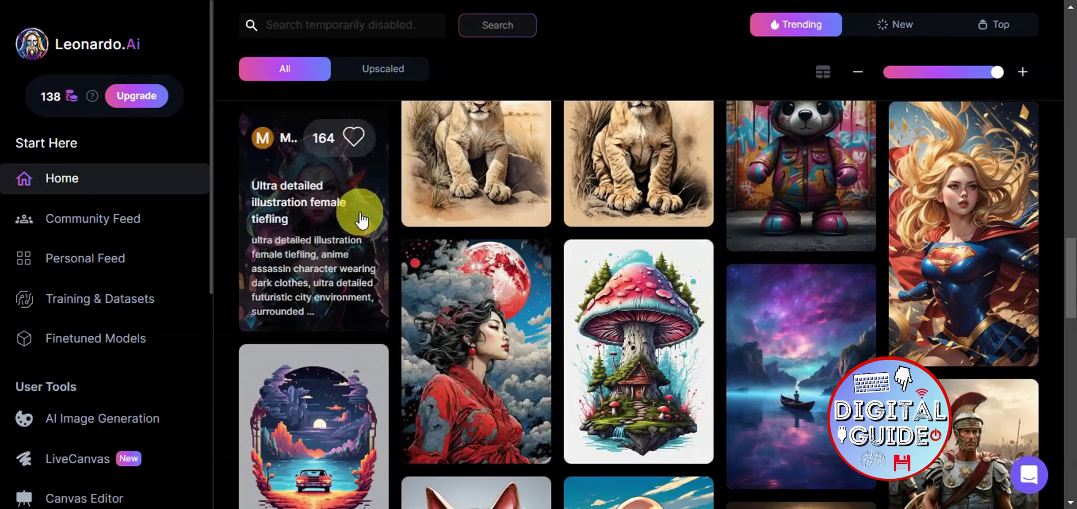
click(353, 221)
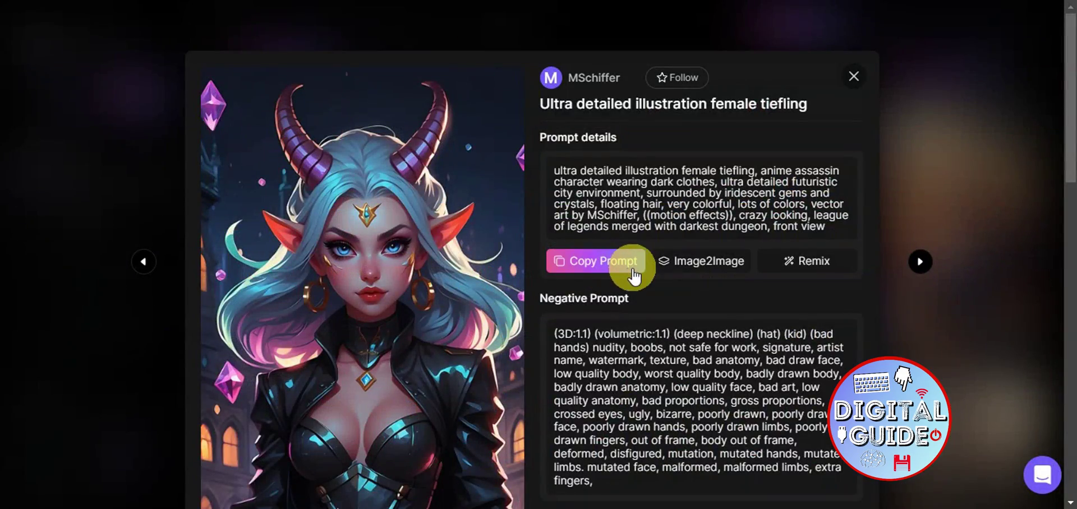
click(614, 268)
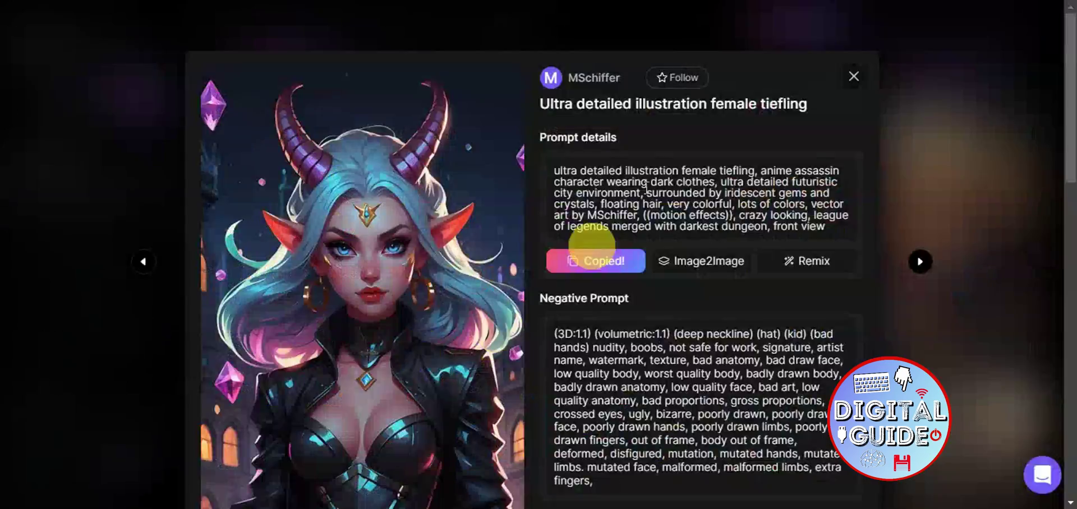
scroll(900, 215, up, 20)
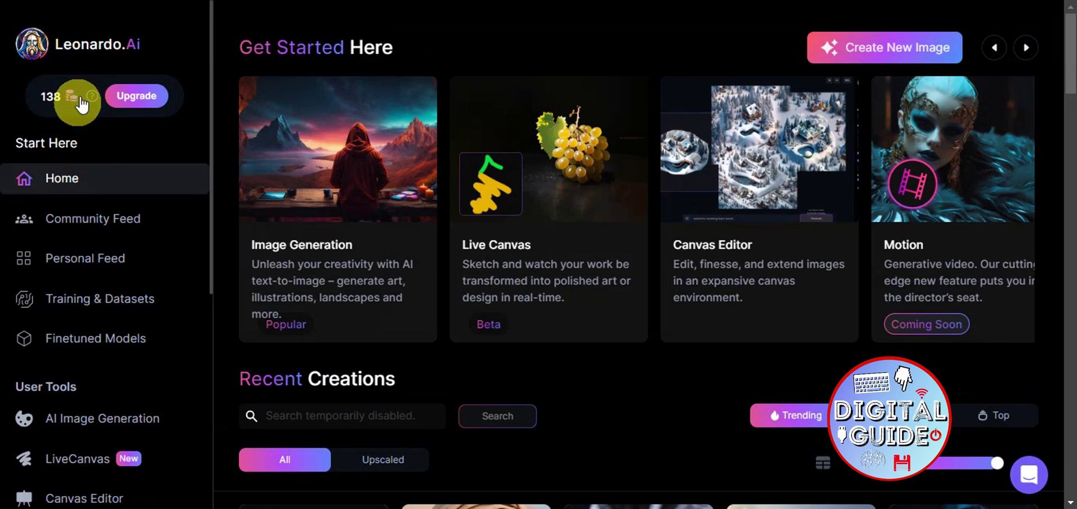
Open Upgrade and review the subscription plans and yearly prices
mouse_move(91, 96)
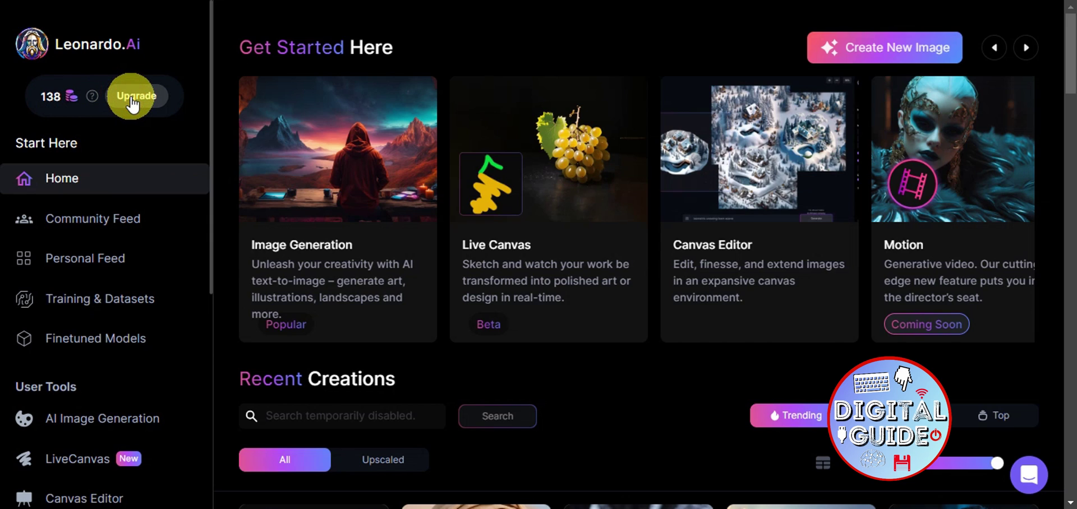
click(131, 95)
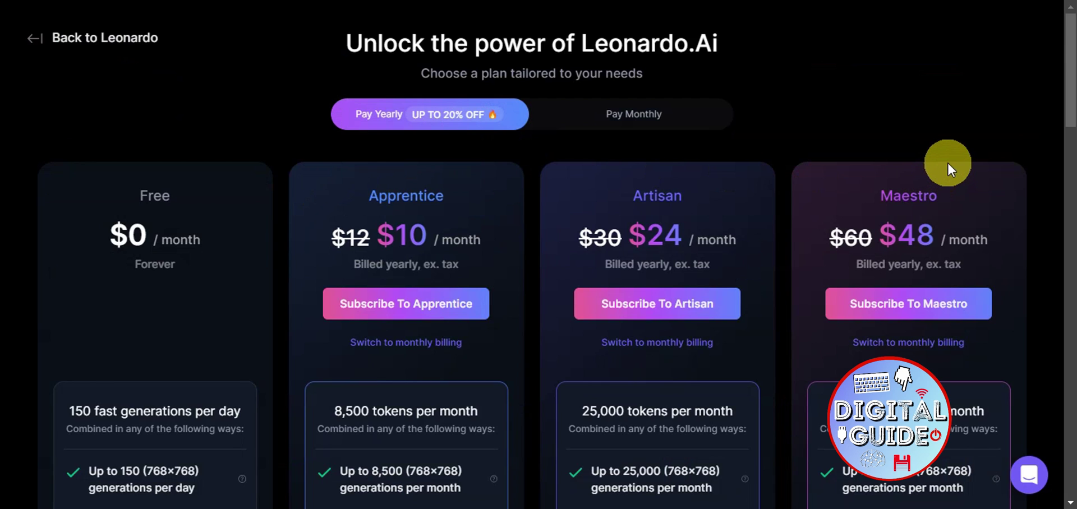
scroll(984, 257, down, 3)
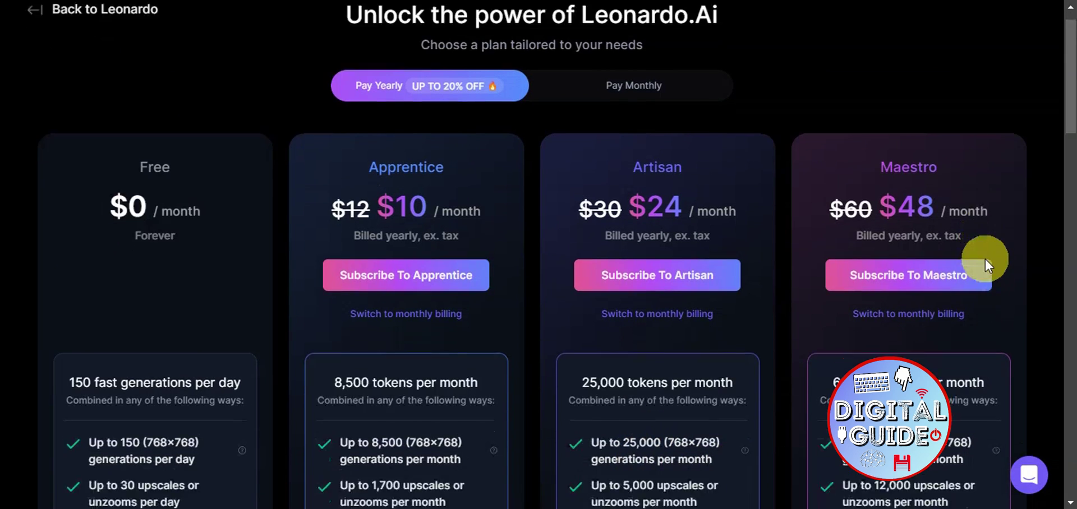
scroll(985, 257, up, 2)
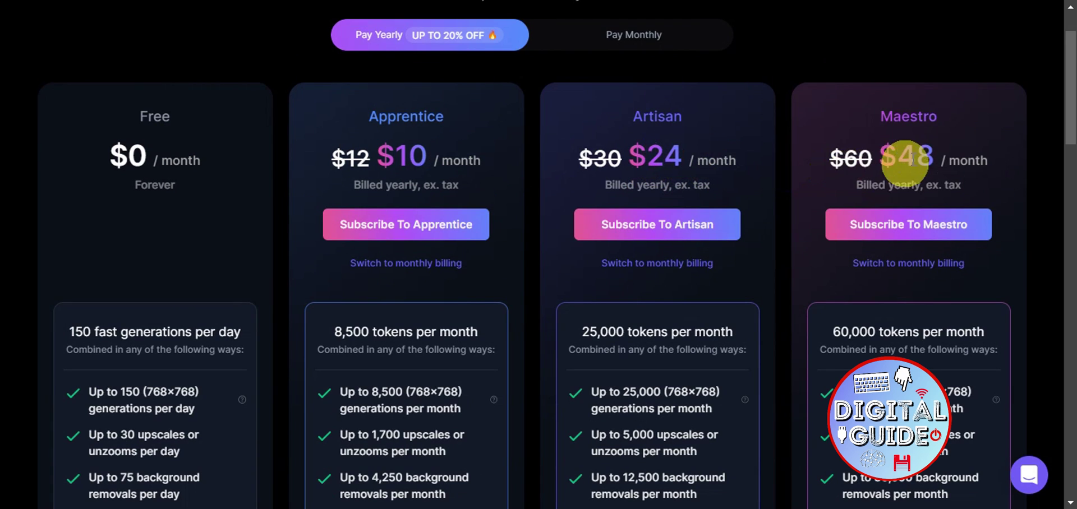
scroll(961, 197, down, 2)
scroll(962, 197, up, 3)
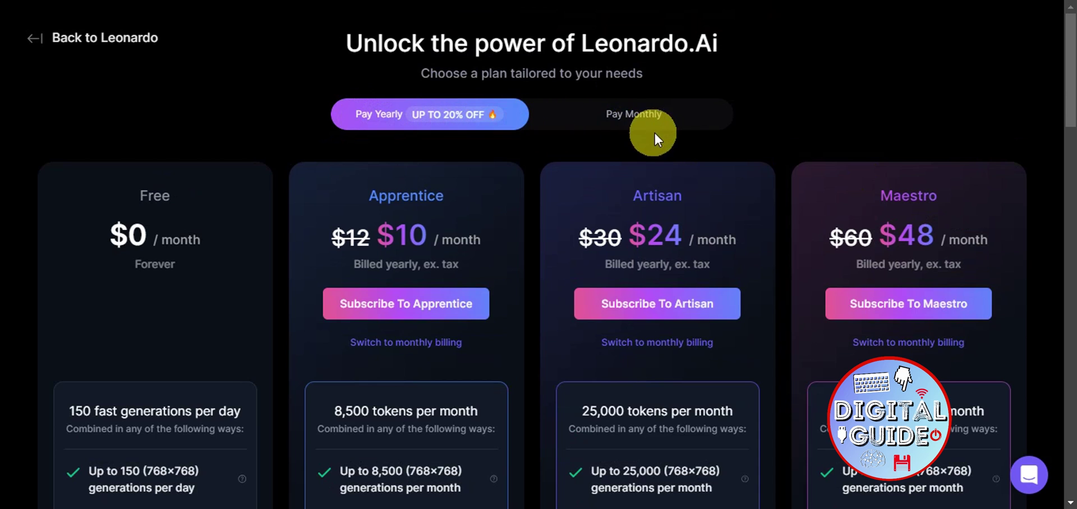
Finish browsing the plans and return to the Home dashboard via Back to Leonardo
scroll(801, 124, down, 5)
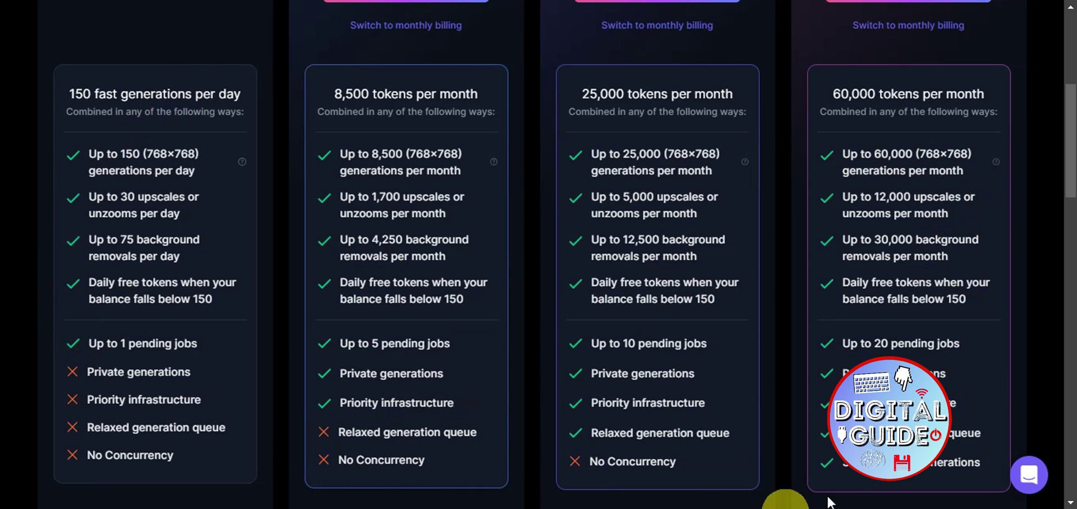
scroll(417, 307, up, 5)
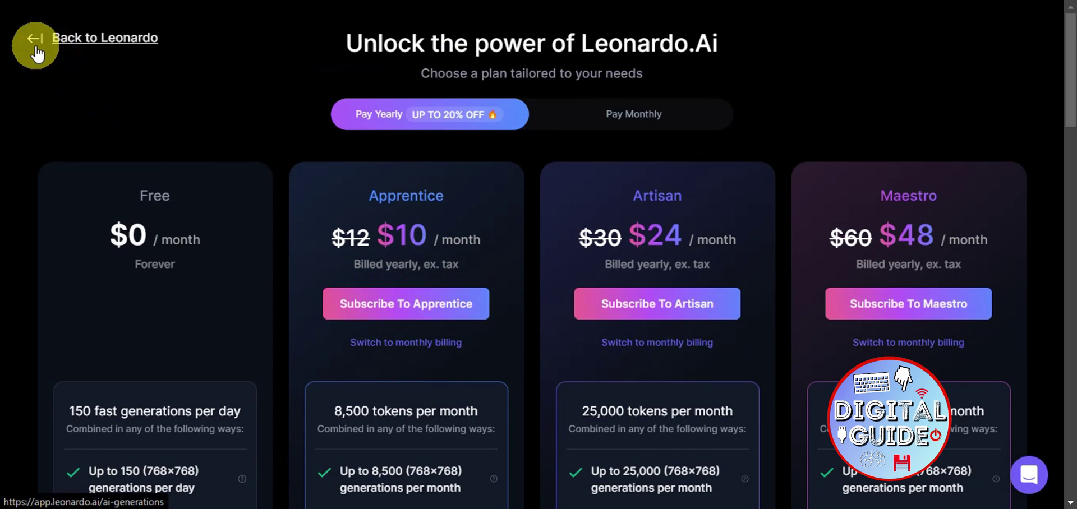
click(65, 48)
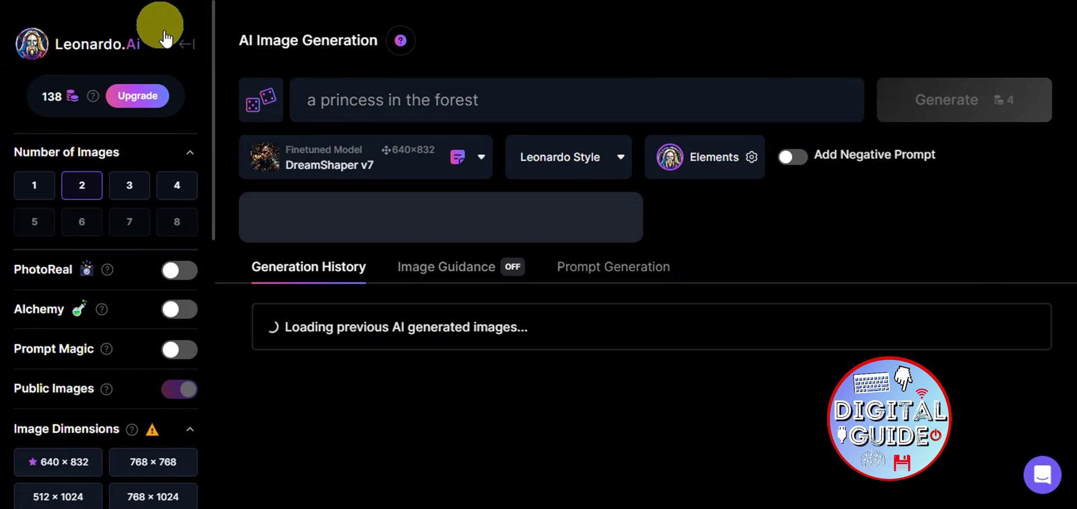
click(216, 52)
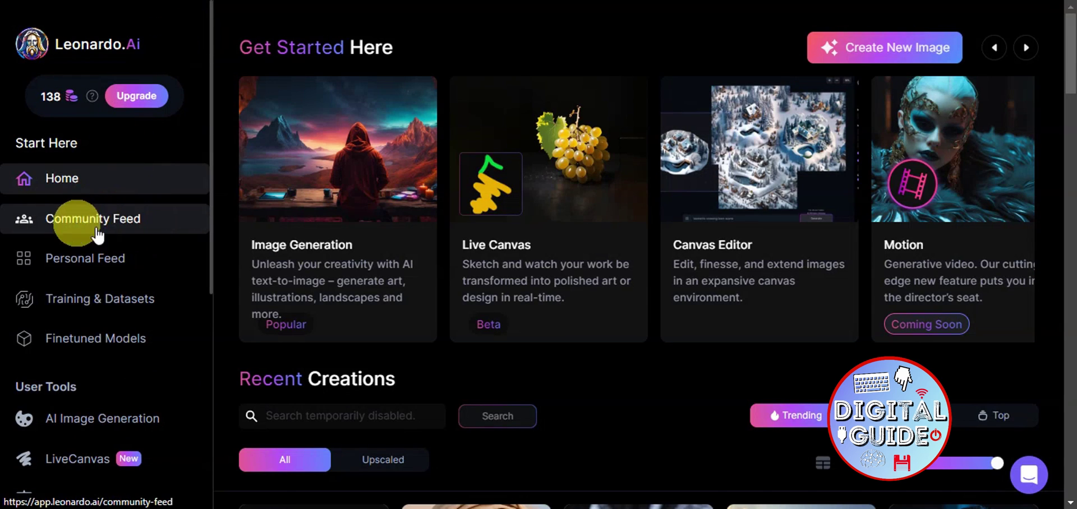
Scroll the Home dashboard and sidebar down to the Trending Recent Creations gallery
scroll(421, 218, down, 3)
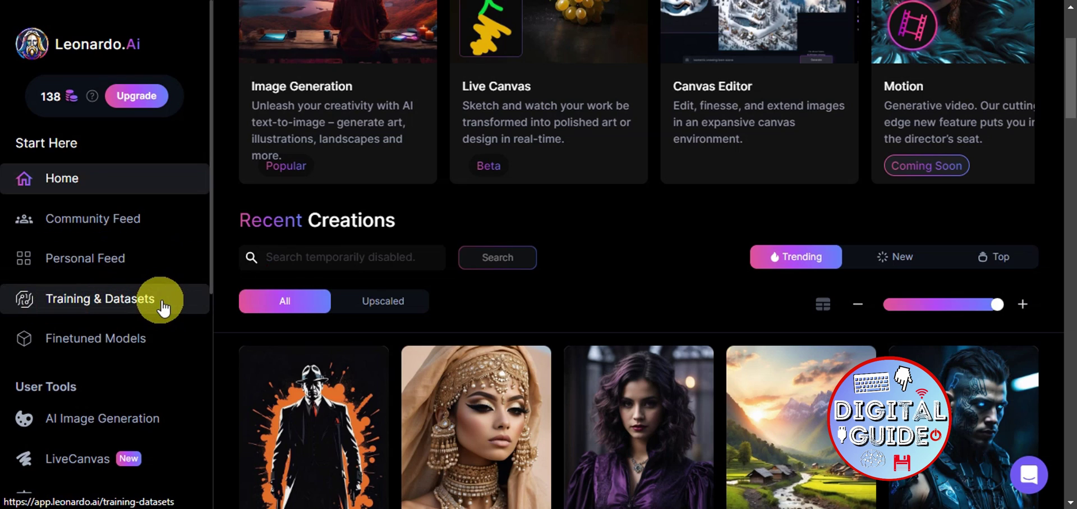
scroll(163, 306, down, 1)
scroll(162, 227, down, 1)
scroll(160, 235, down, 1)
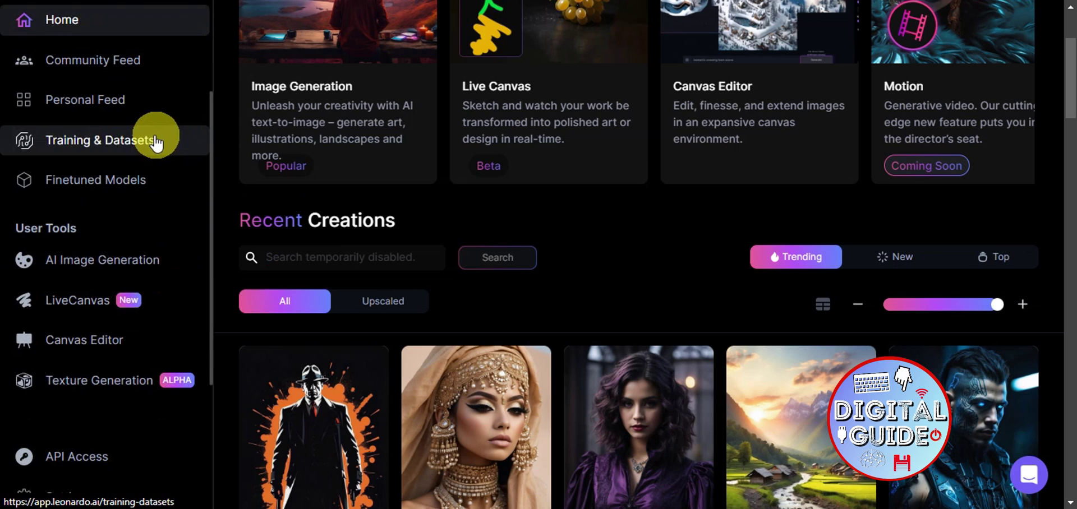
Open the Finetuned Models gallery and browse the Platform Models grid
click(151, 180)
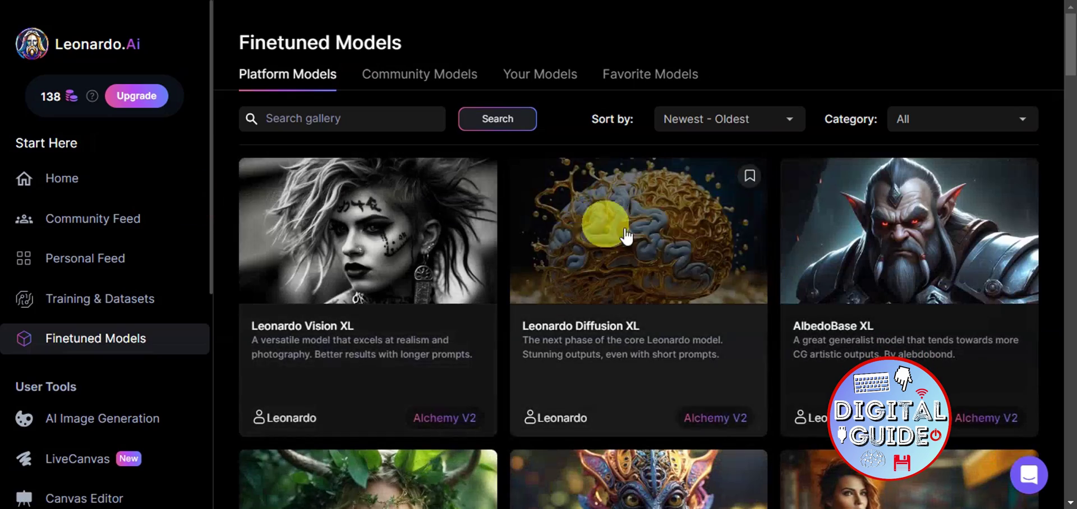
scroll(729, 236, down, 5)
scroll(729, 238, down, 15)
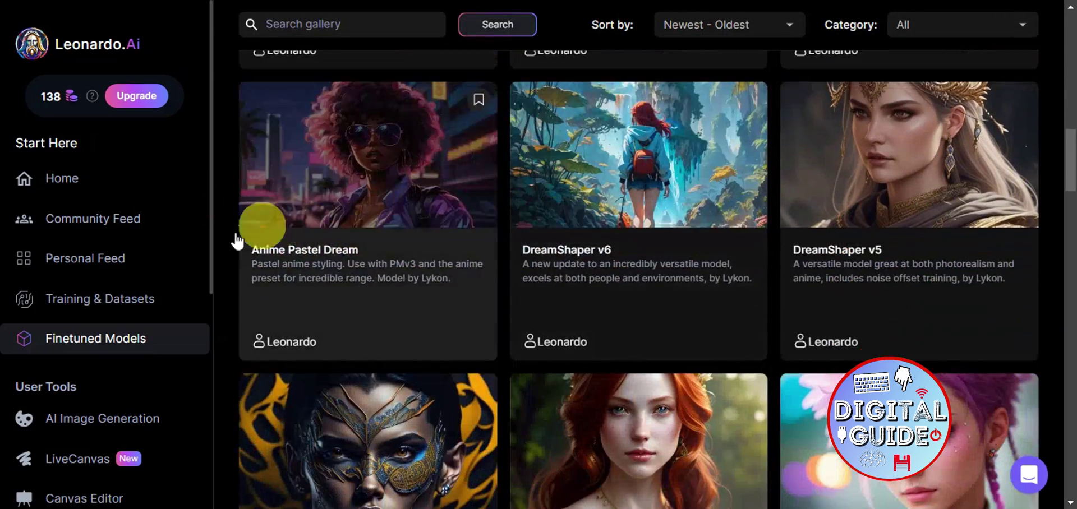
scroll(71, 214, down, 6)
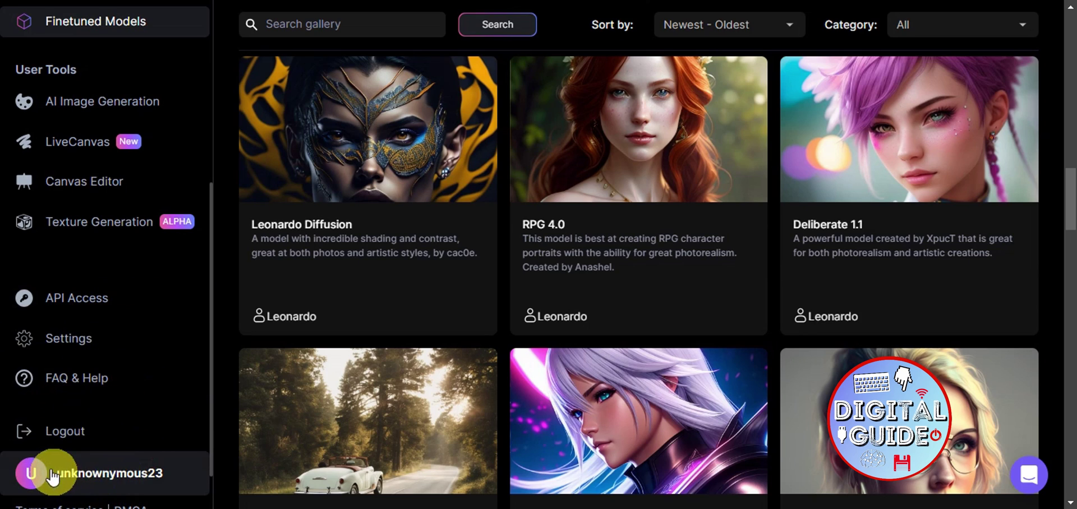
scroll(463, 396, up, 15)
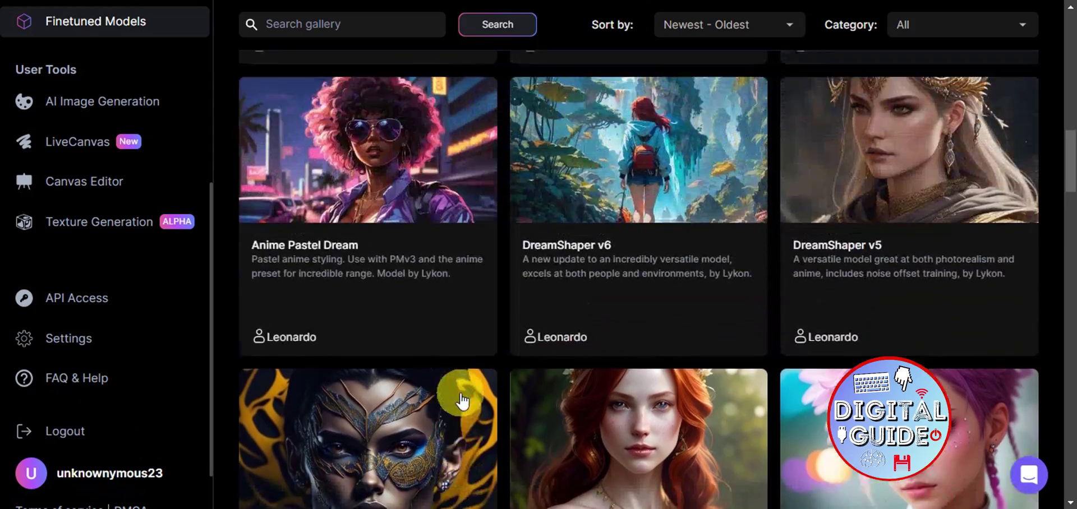
scroll(157, 317, up, 3)
Scroll down to the Crystal Deposits, Magic Potions and Chest Armor row and open Chest Armor
scroll(404, 307, down, 8)
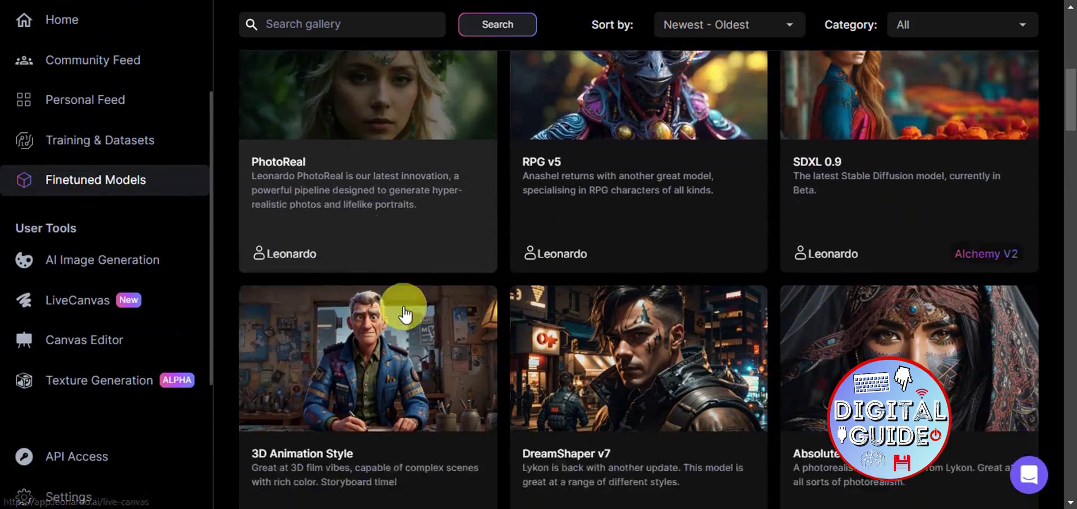
scroll(555, 210, up, 12)
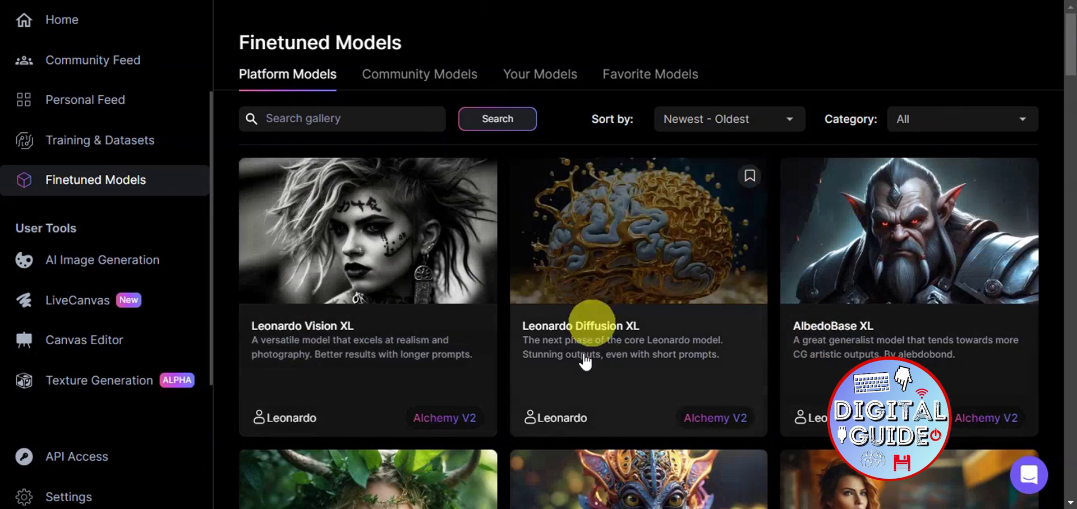
scroll(990, 182, down, 10)
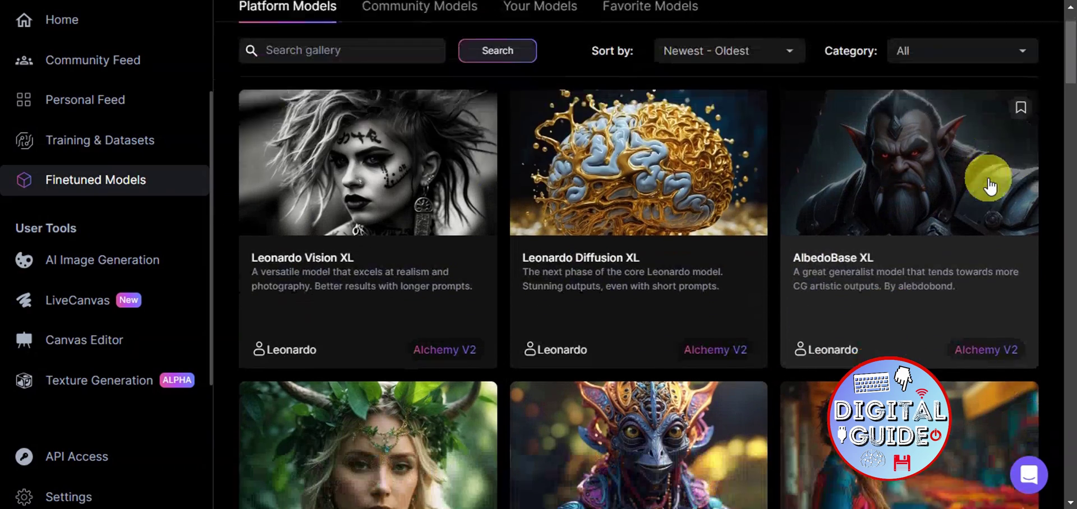
scroll(990, 185, down, 15)
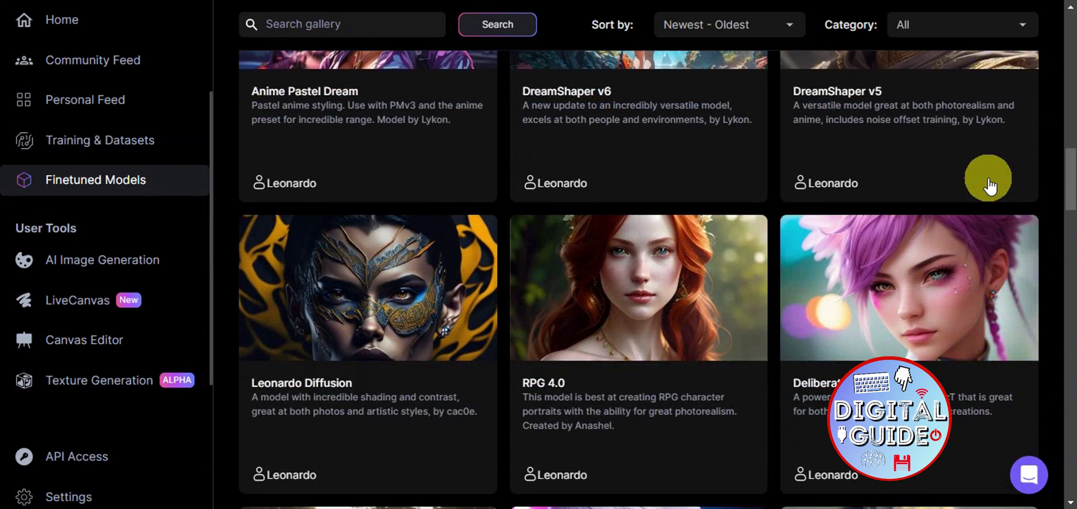
scroll(989, 182, down, 5)
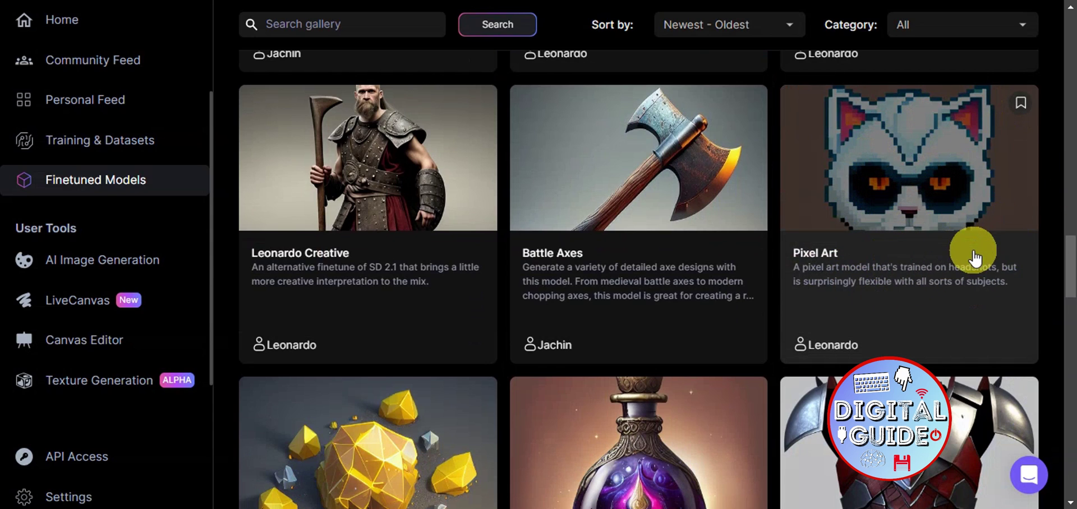
scroll(969, 250, down, 6)
click(974, 259)
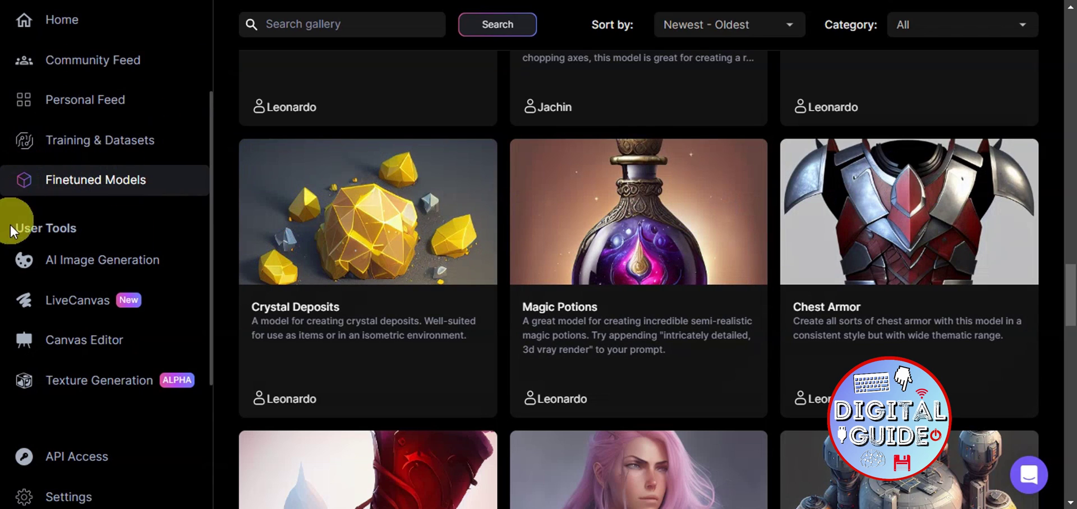
Go to AI Image Generation and delete the prompt 'a princess in the forest'
click(68, 269)
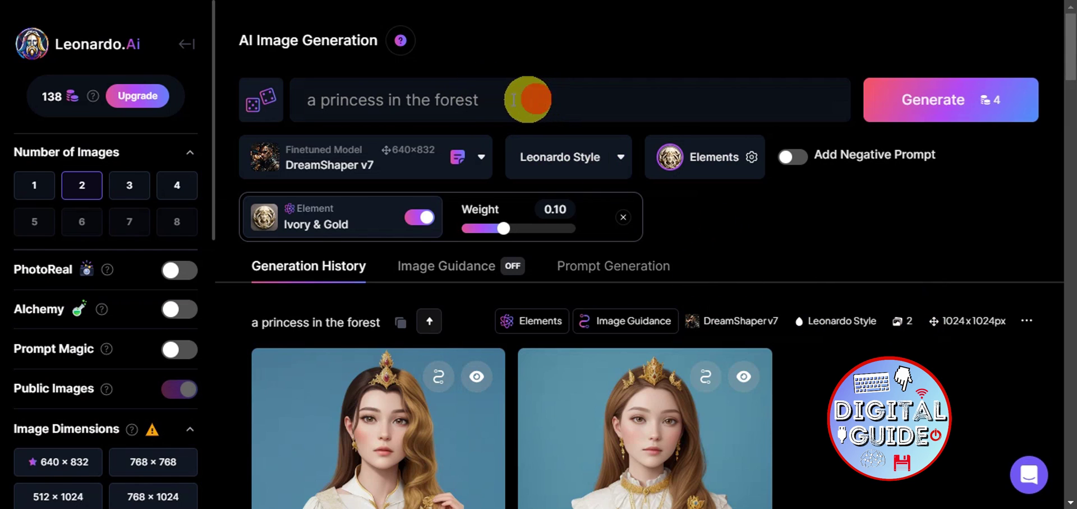
drag(536, 99, 322, 101)
key(BackSpace)
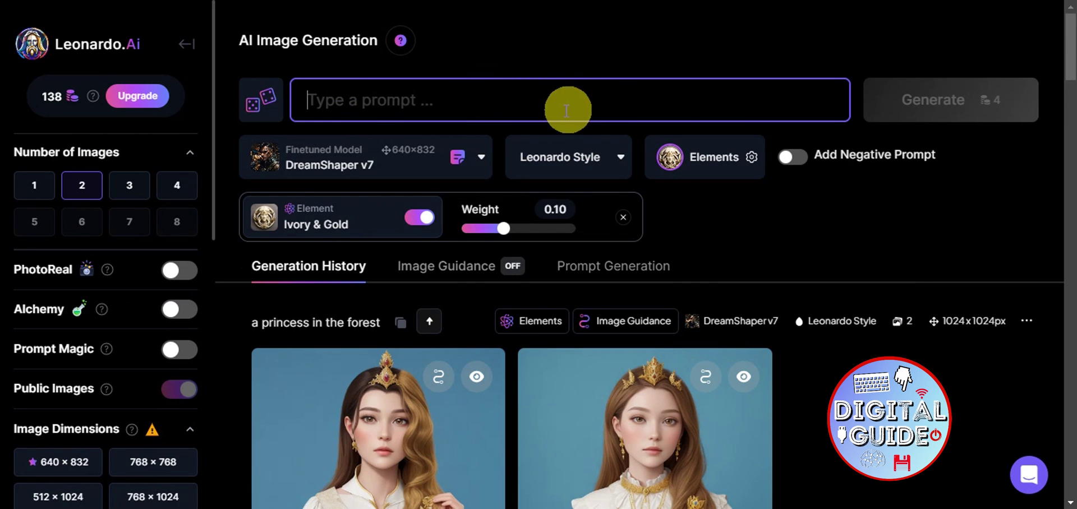
Generate a random prompt describing a nebulous void voyager drifting through space
click(264, 105)
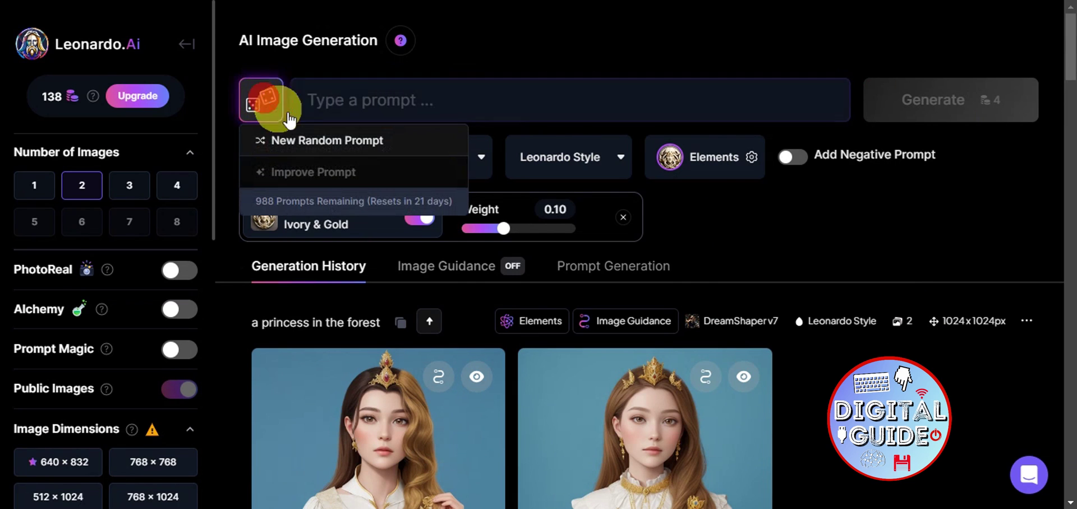
click(336, 137)
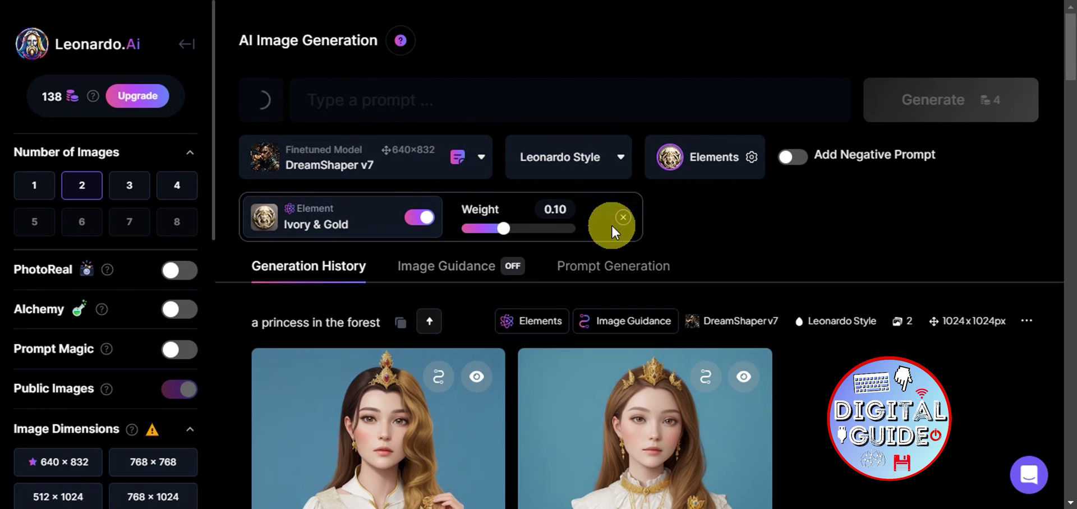
scroll(412, 364, down, 2)
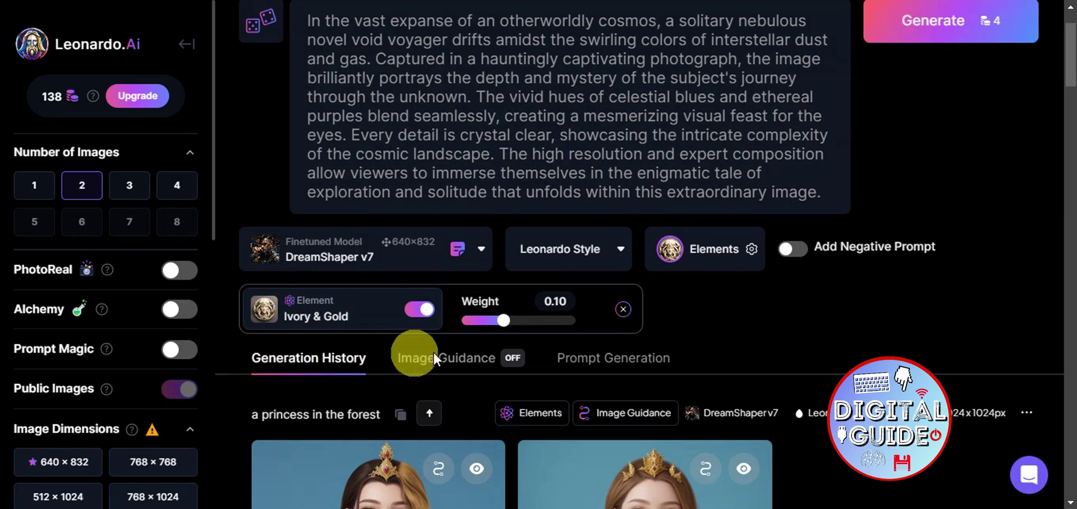
click(599, 253)
click(599, 253)
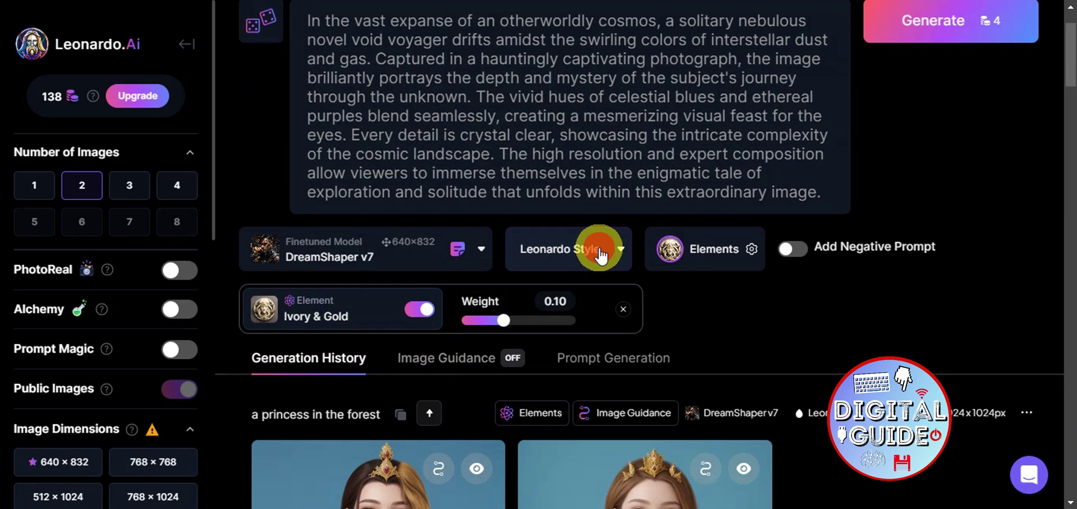
click(793, 249)
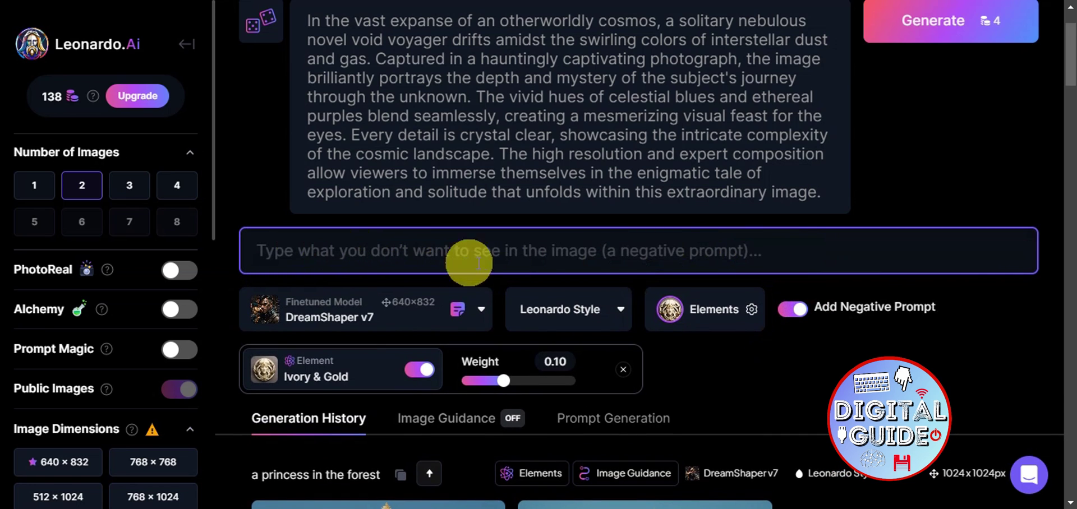
click(793, 309)
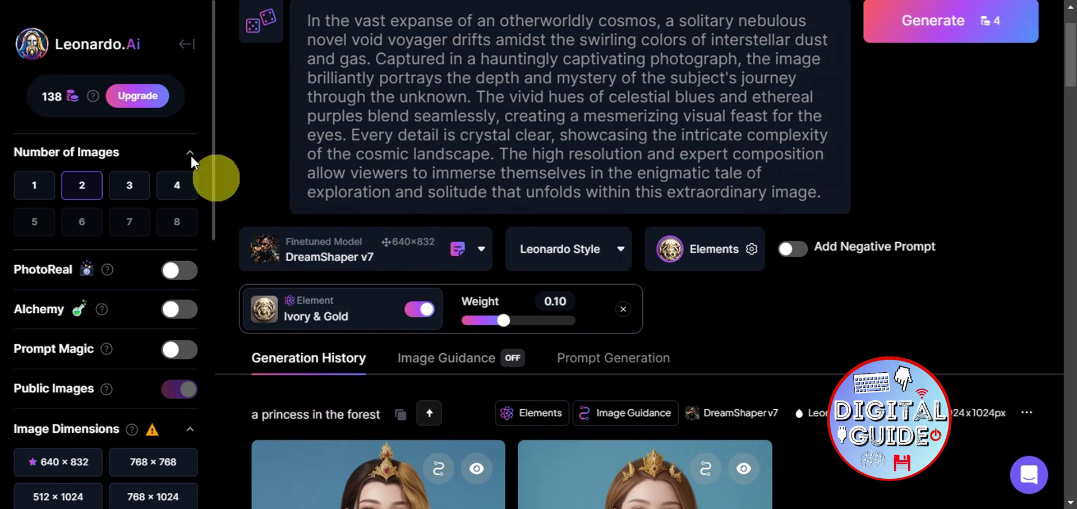
scroll(135, 129, down, 1)
scroll(45, 214, up, 1)
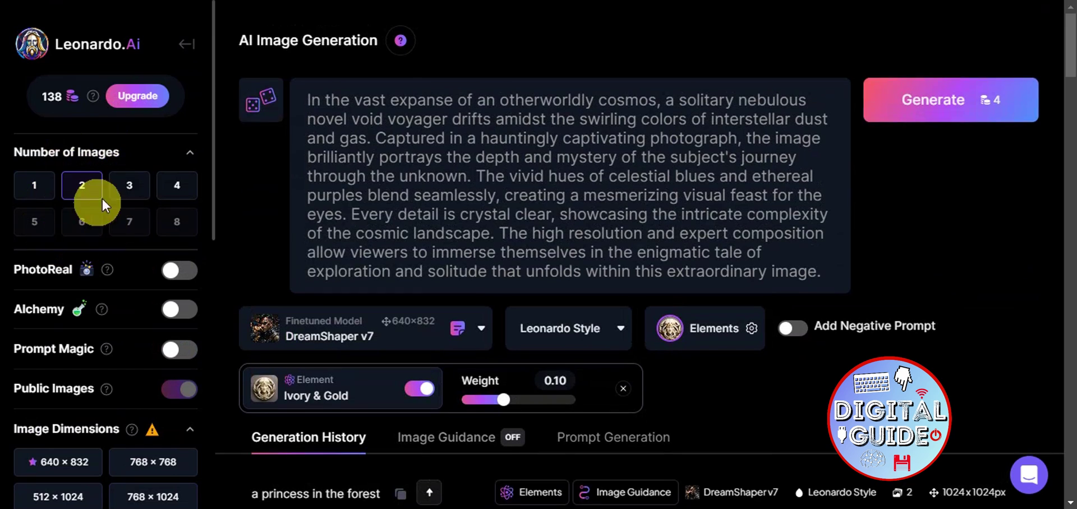
scroll(145, 169, down, 2)
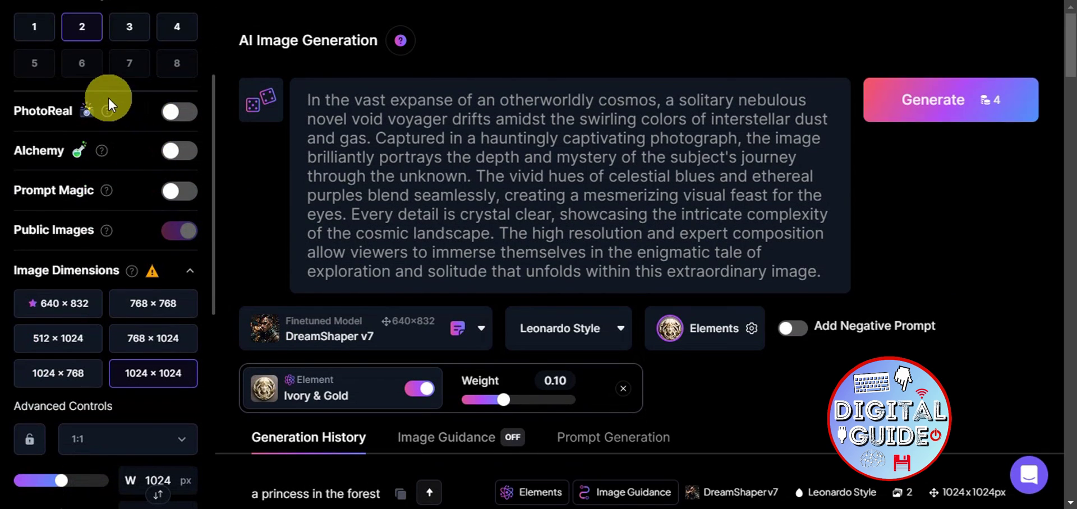
scroll(137, 298, down, 4)
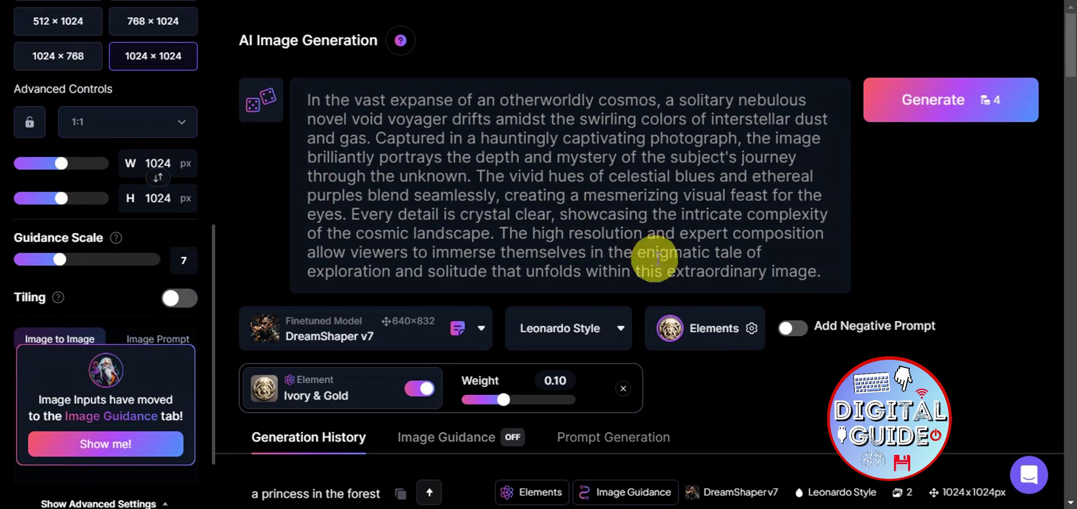
scroll(741, 197, down, 2)
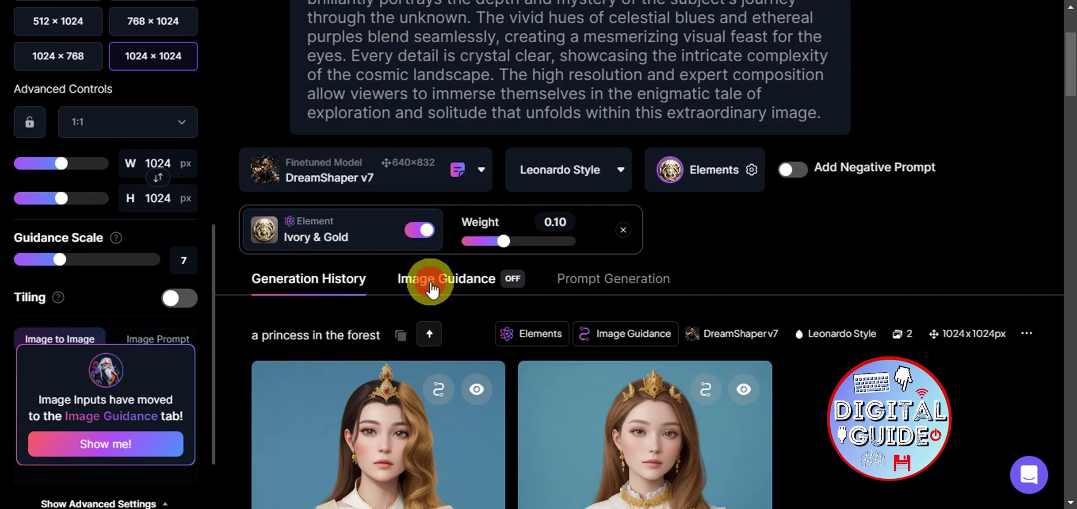
Switch on the Image Input for image-to-image guidance
scroll(896, 222, down, 2)
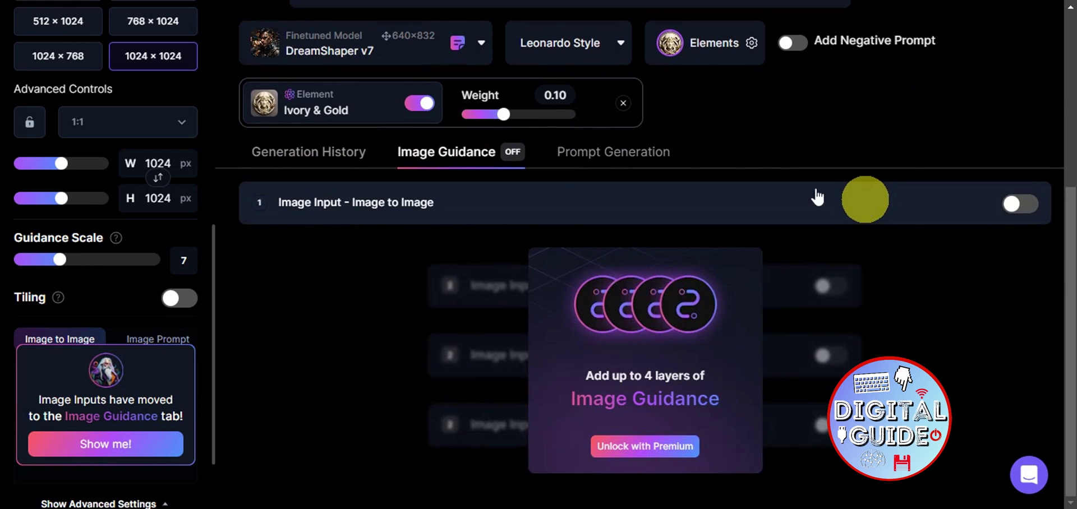
click(1032, 207)
scroll(727, 145, down, 2)
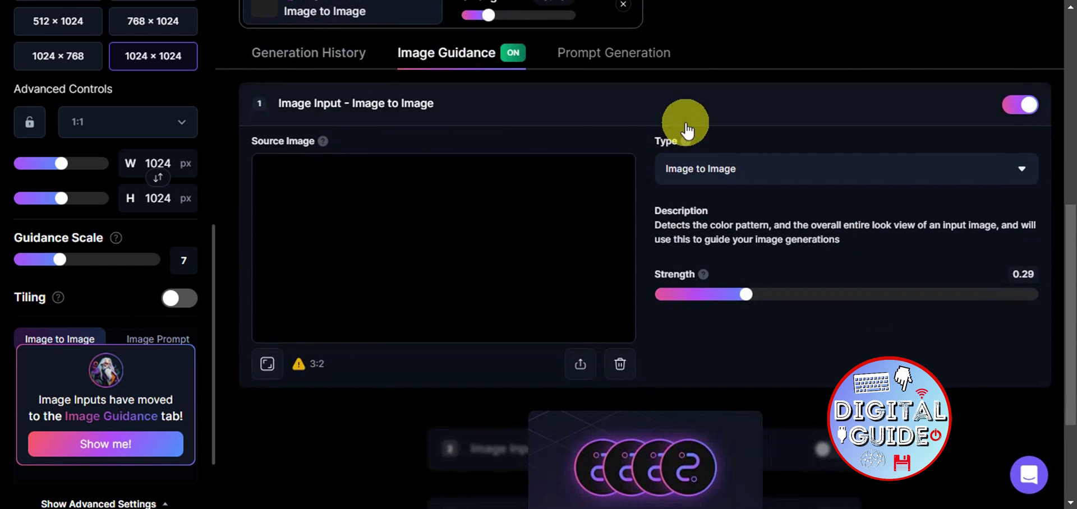
Choose the dark-haired woman's portrait from Your Uploads as the guidance source image
click(580, 364)
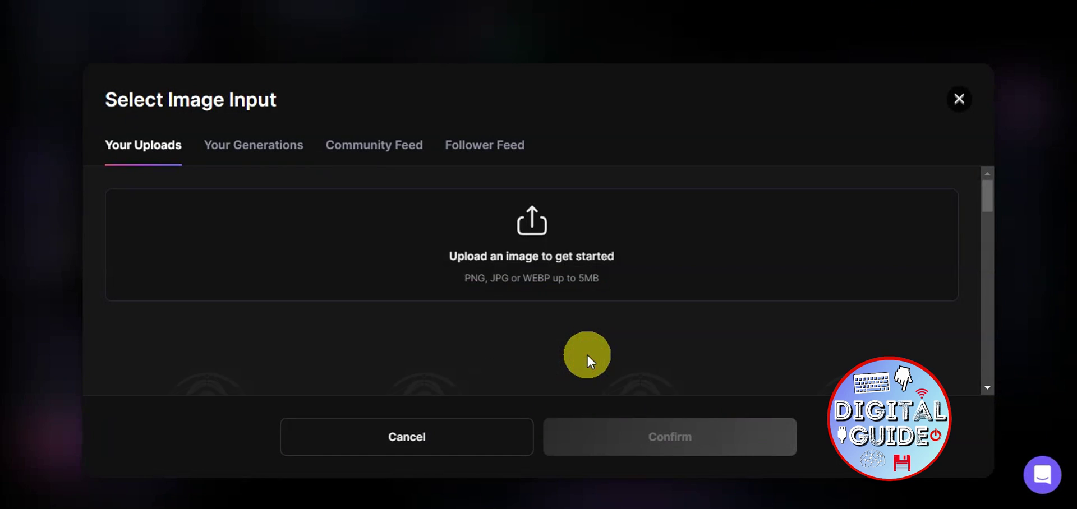
scroll(710, 264, down, 3)
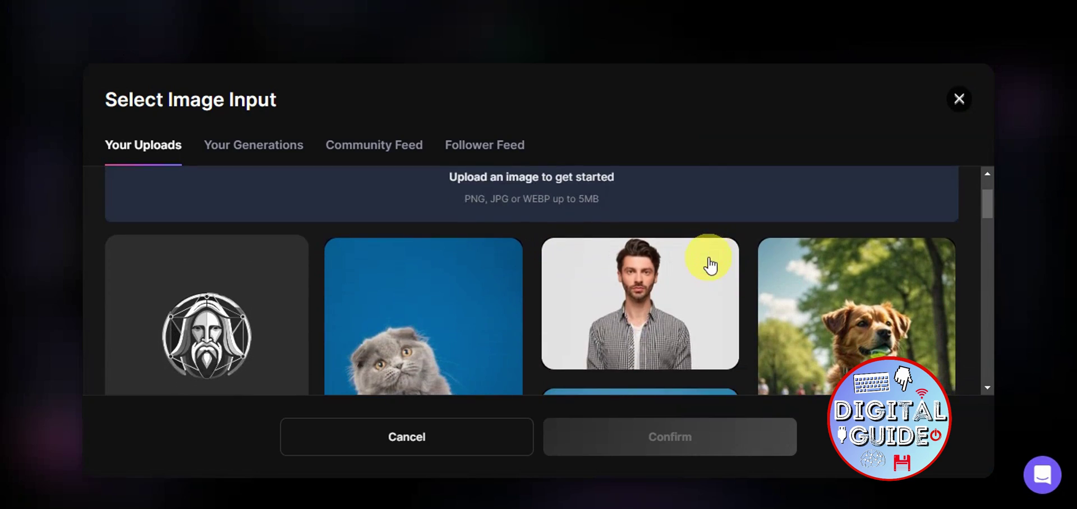
scroll(533, 269, down, 3)
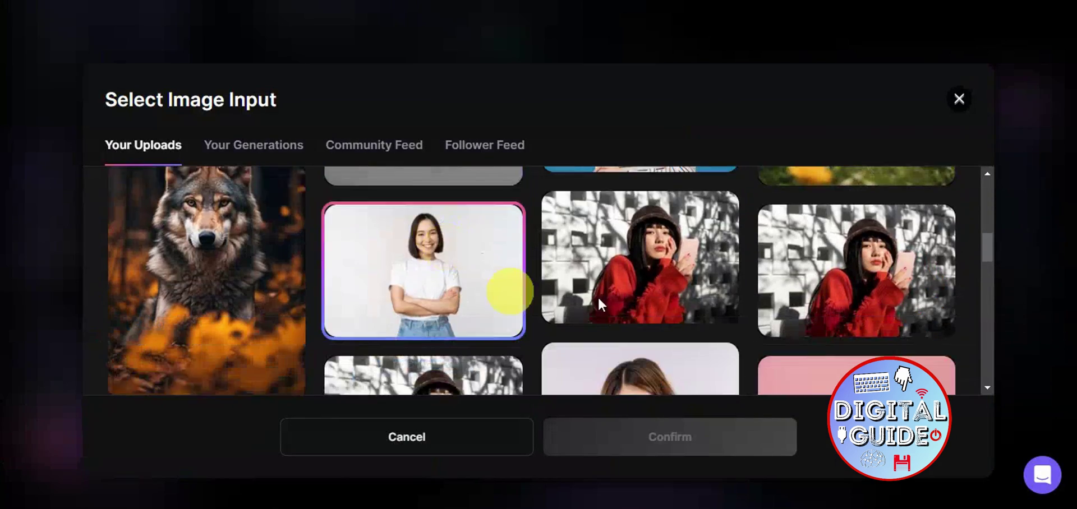
scroll(561, 277, down, 1)
scroll(582, 268, down, 5)
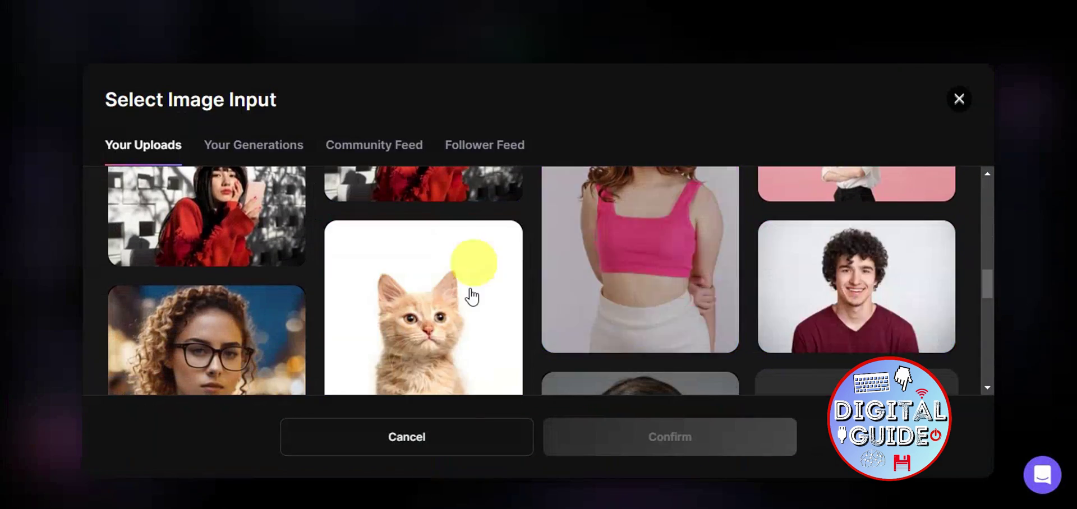
scroll(457, 279, down, 6)
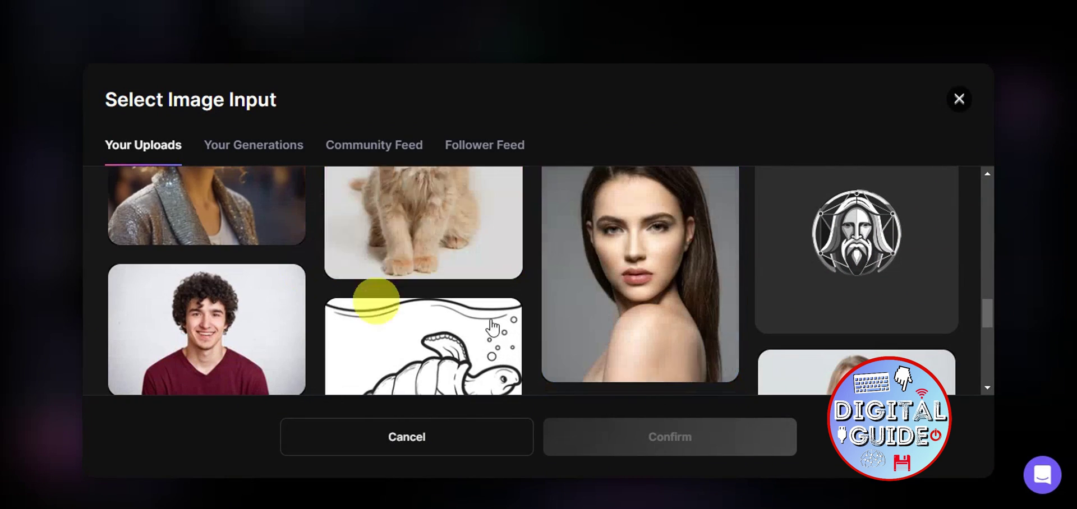
scroll(734, 281, up, 2)
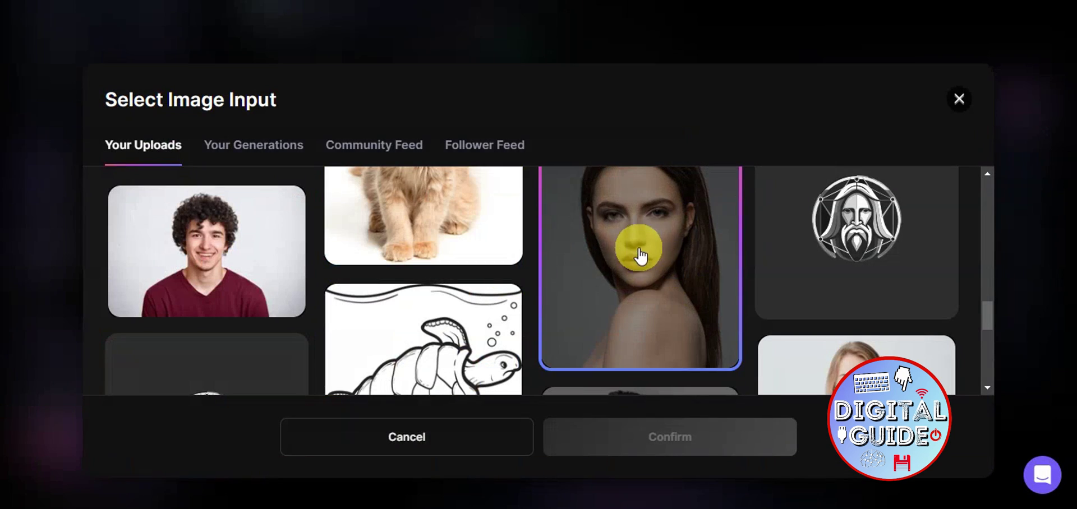
click(654, 233)
click(645, 426)
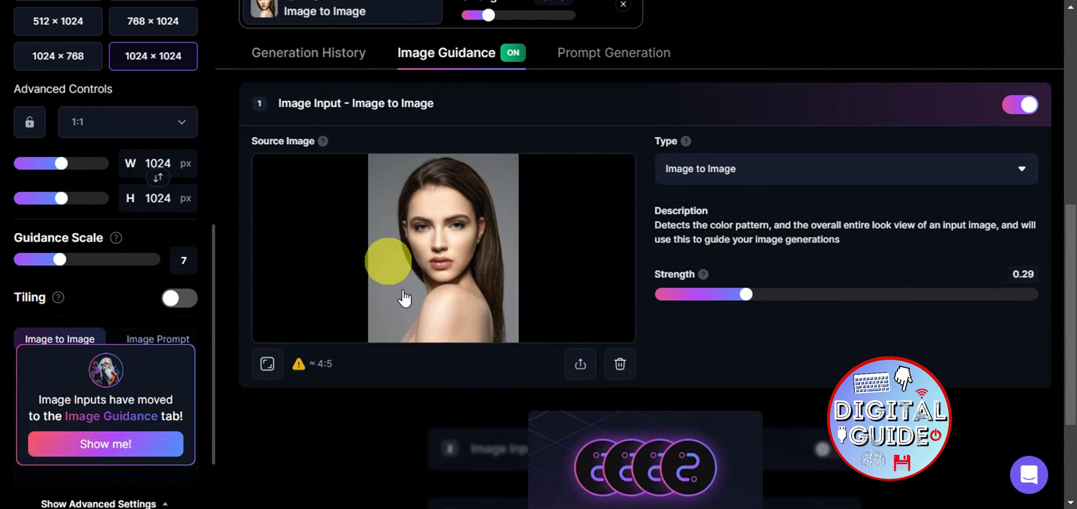
scroll(499, 293, up, 8)
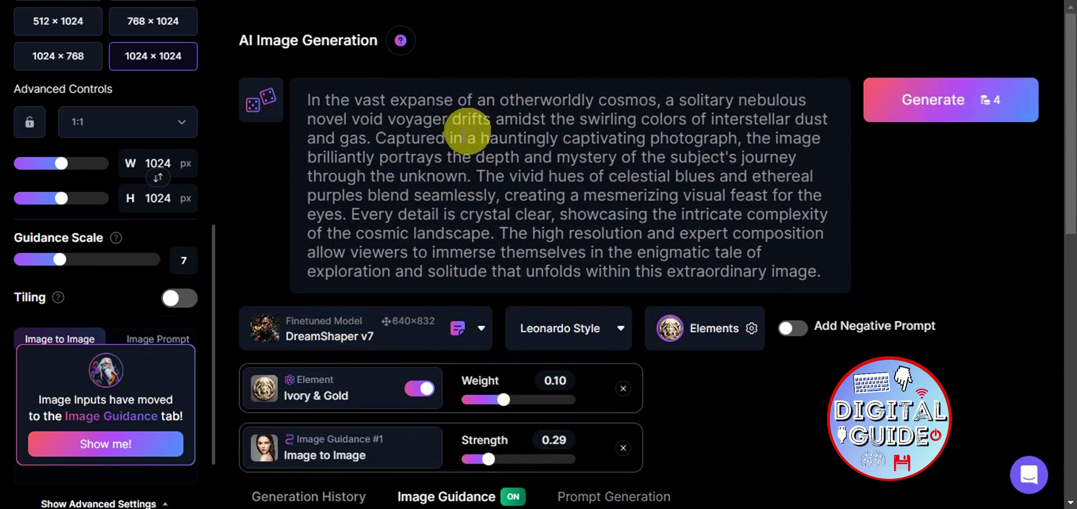
Clear the void voyager prompt and enter 'fairy in the forest' instead
click(798, 248)
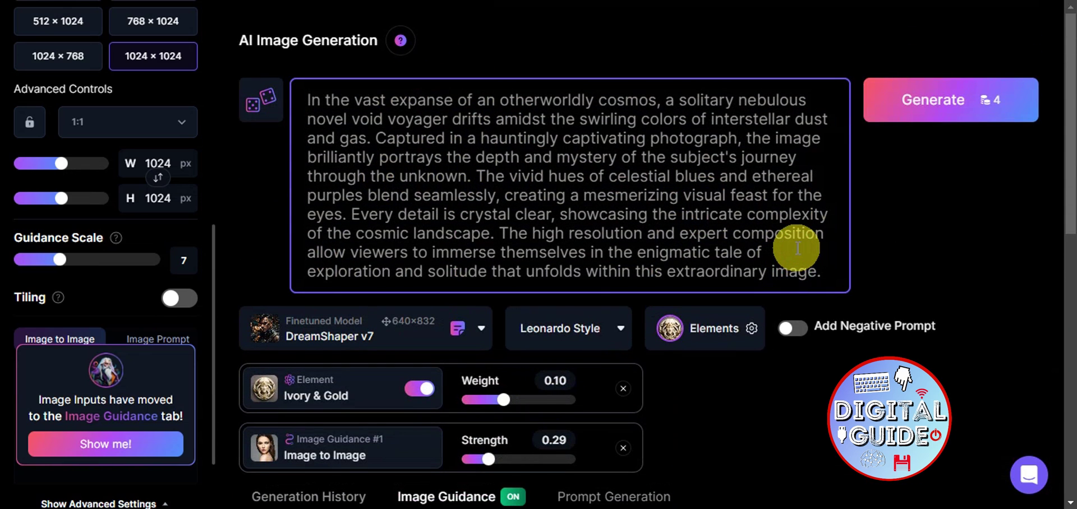
key(ctrl+a)
key(BackSpace)
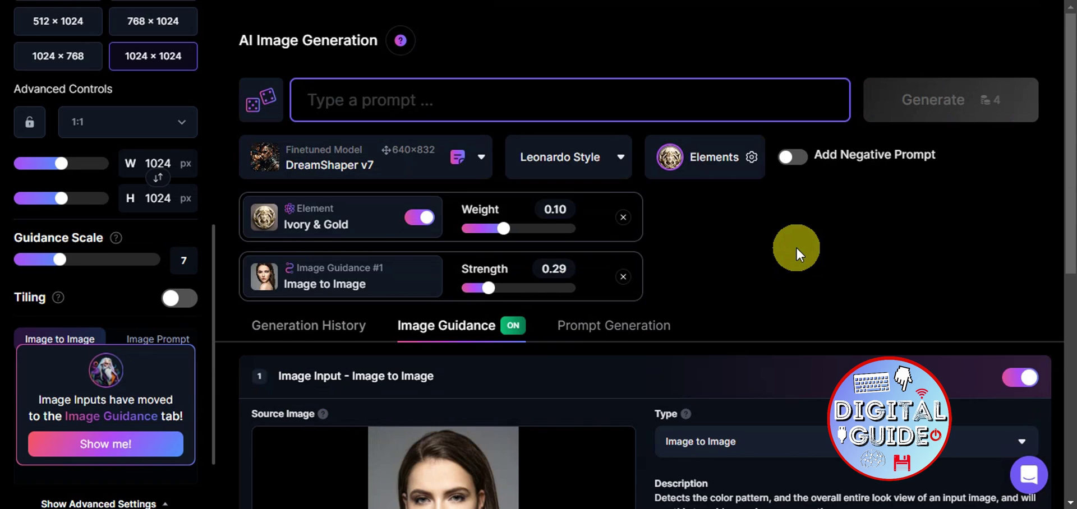
text(fairy in the forest)
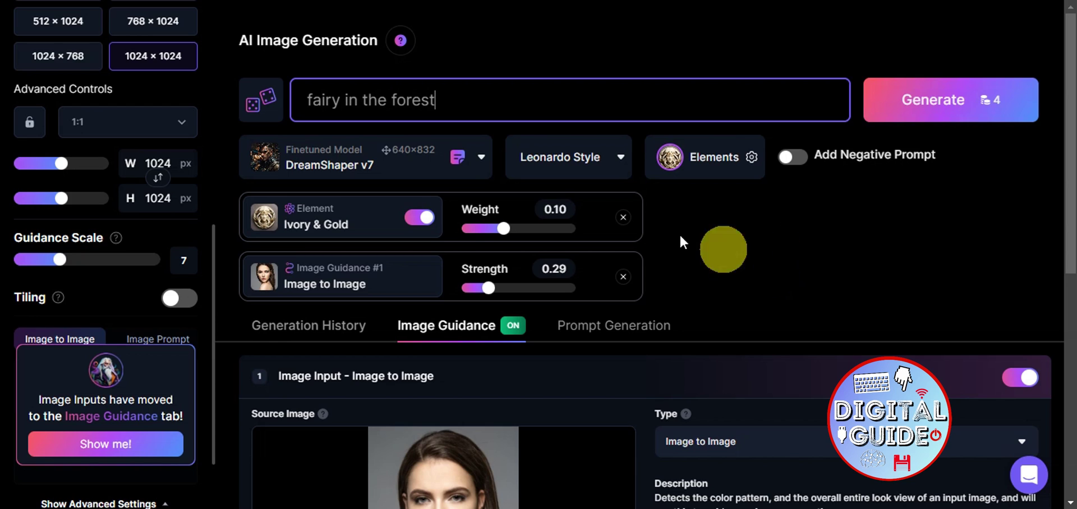
Select the Baroque card in the Elements list so it joins Ivory & Gold
click(669, 158)
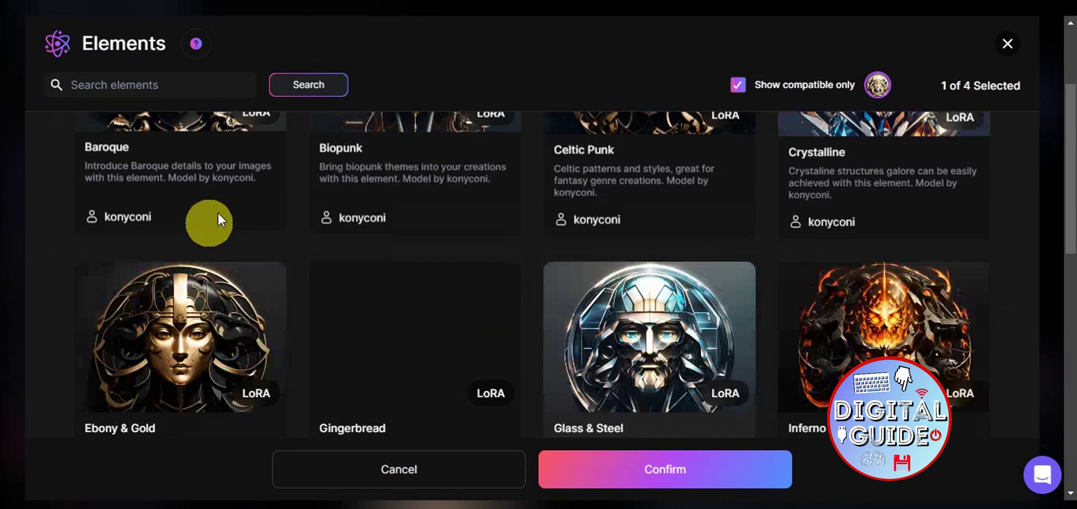
scroll(762, 270, down, 10)
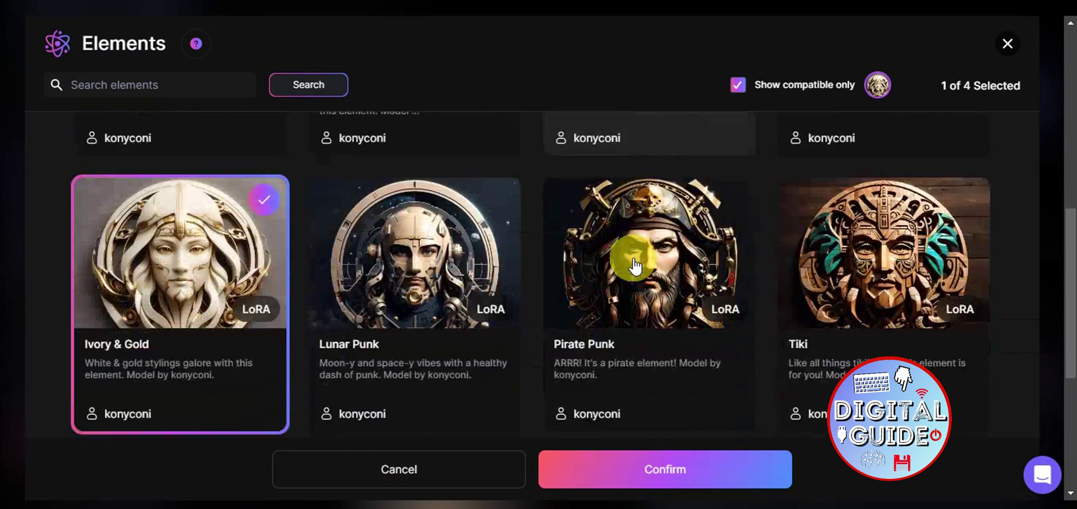
scroll(750, 305, up, 4)
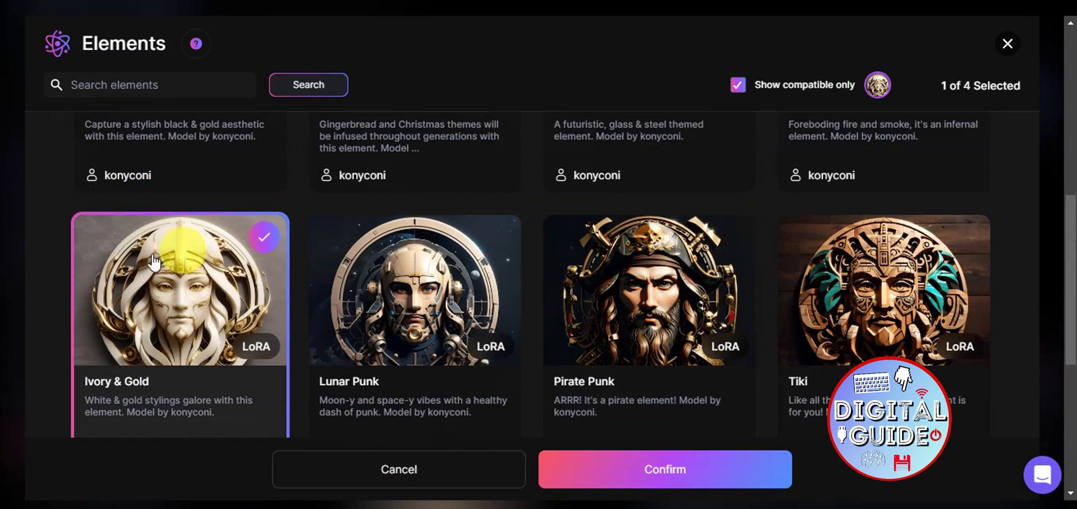
scroll(548, 289, up, 6)
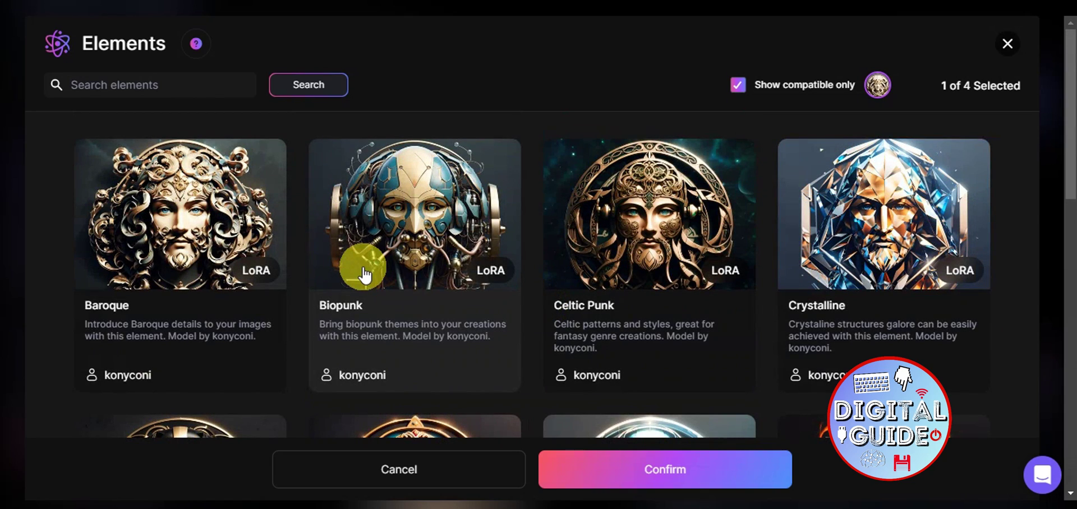
click(196, 239)
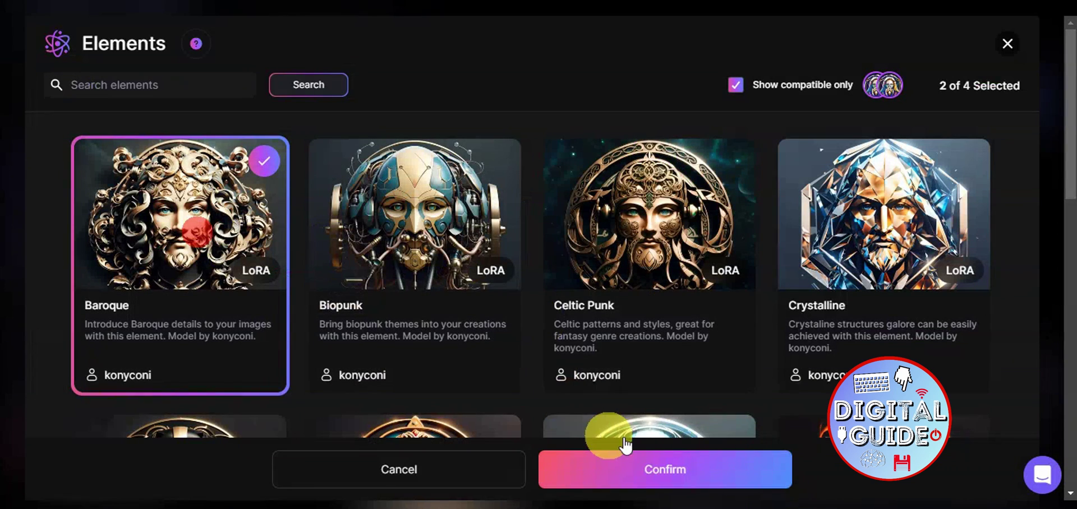
click(628, 469)
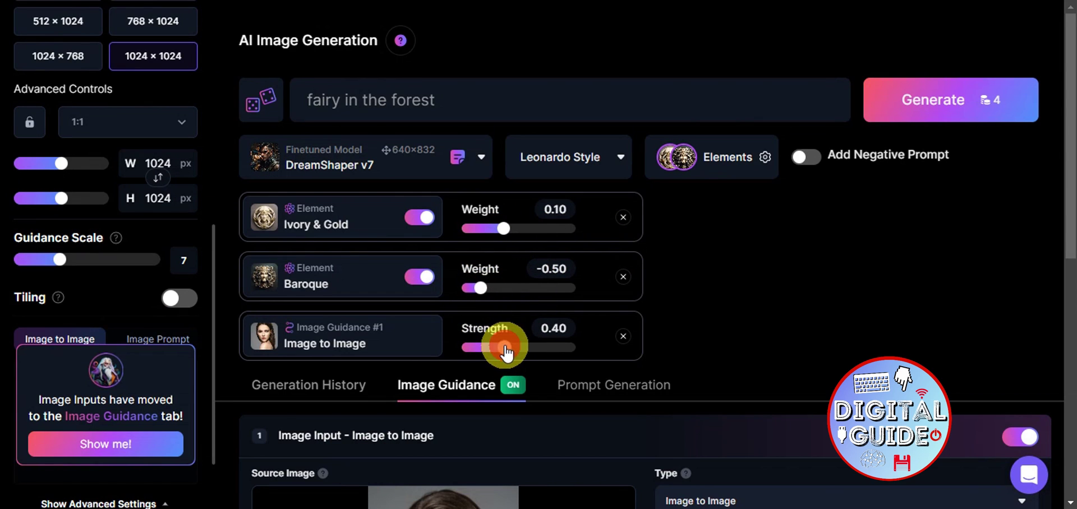
Lower the Image to Image strength to 0.36 in the settings panel
scroll(499, 350, down, 6)
scroll(601, 284, up, 5)
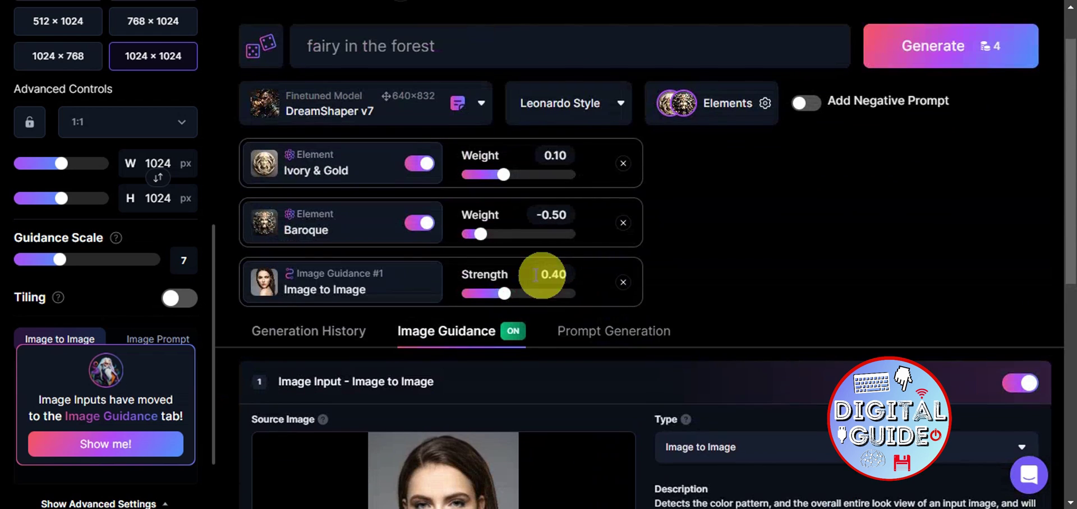
scroll(500, 300, down, 5)
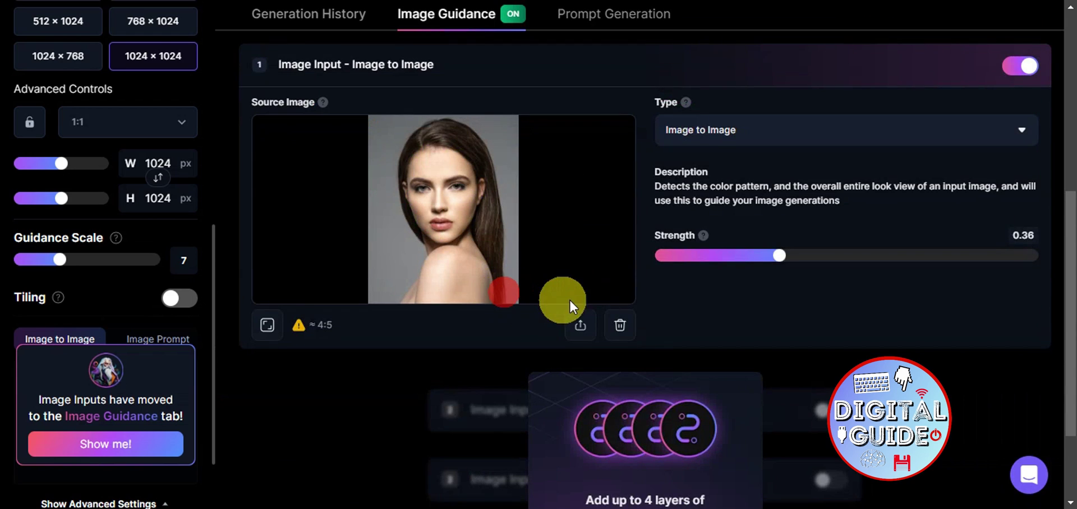
scroll(570, 301, up, 5)
scroll(644, 245, up, 1)
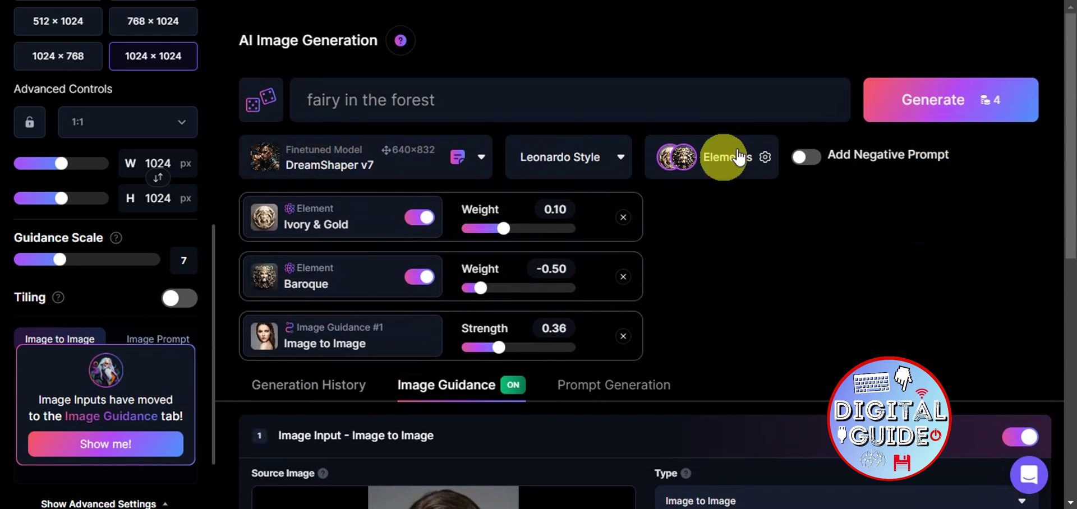
Generate the images and view the two ivory-and-gold fairy portraits in Generation History
click(953, 102)
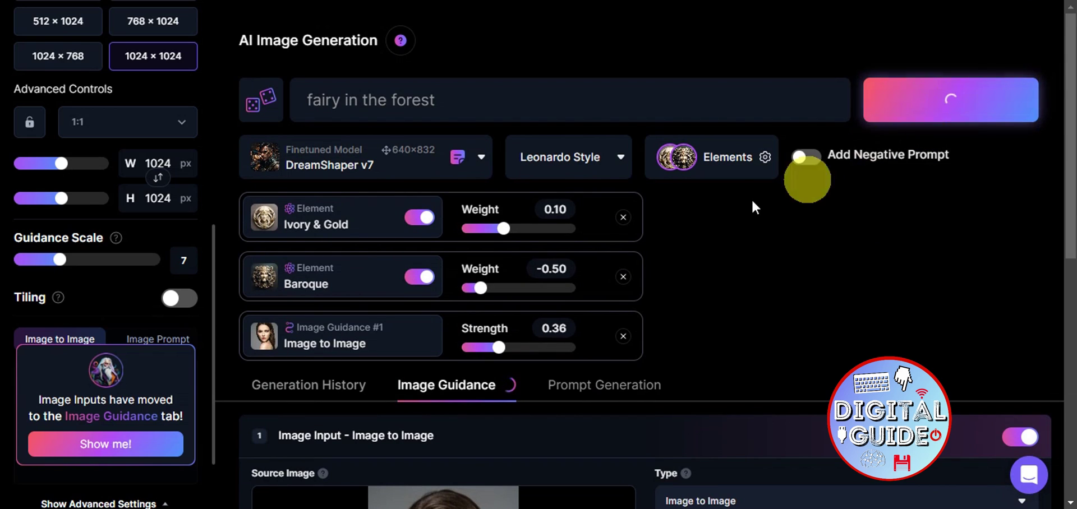
click(321, 387)
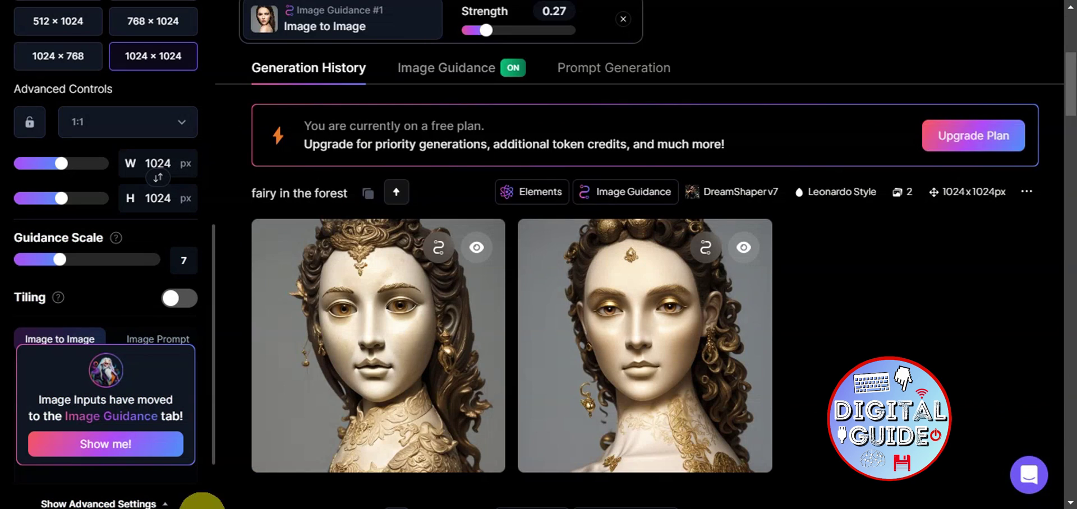
scroll(806, 348, up, 5)
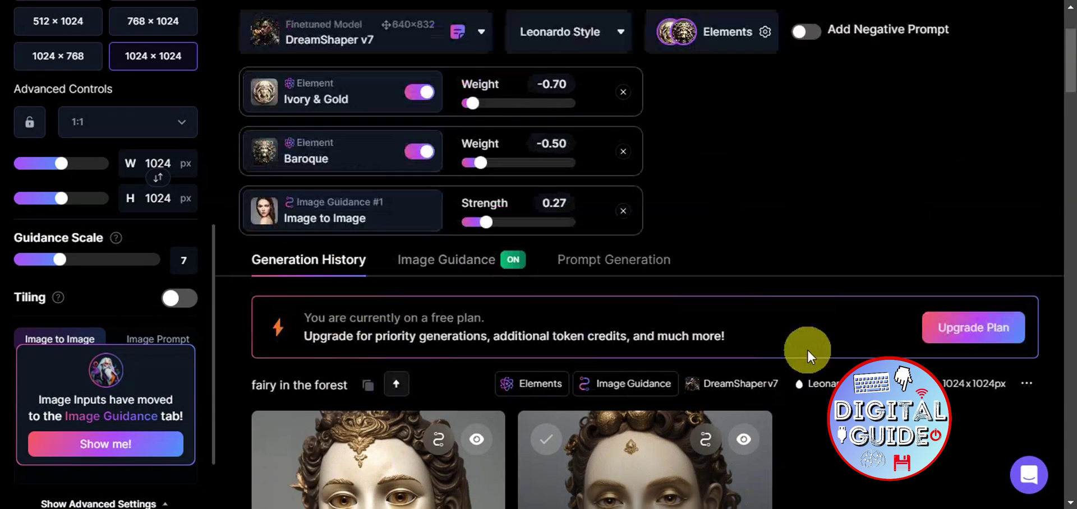
scroll(517, 260, down, 5)
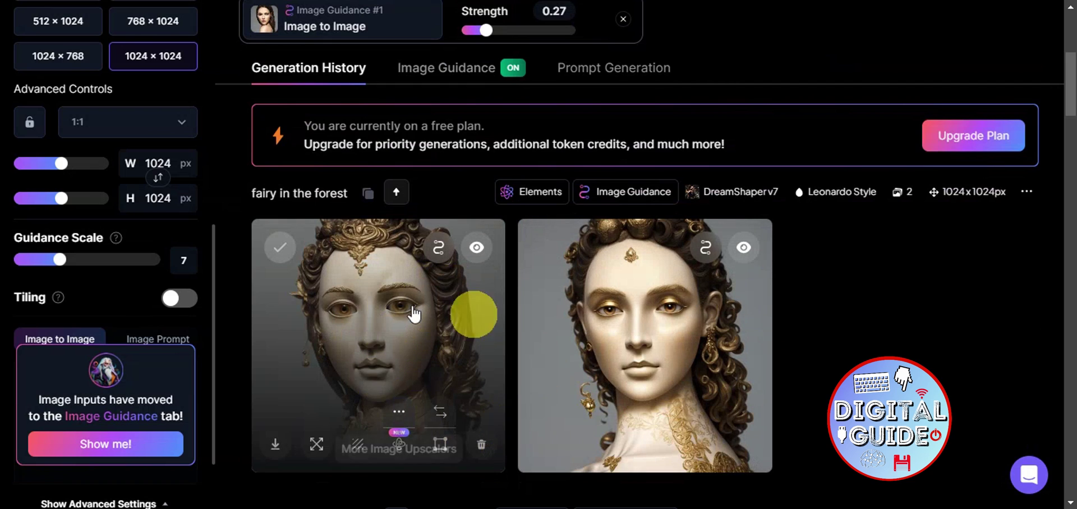
scroll(953, 393, up, 3)
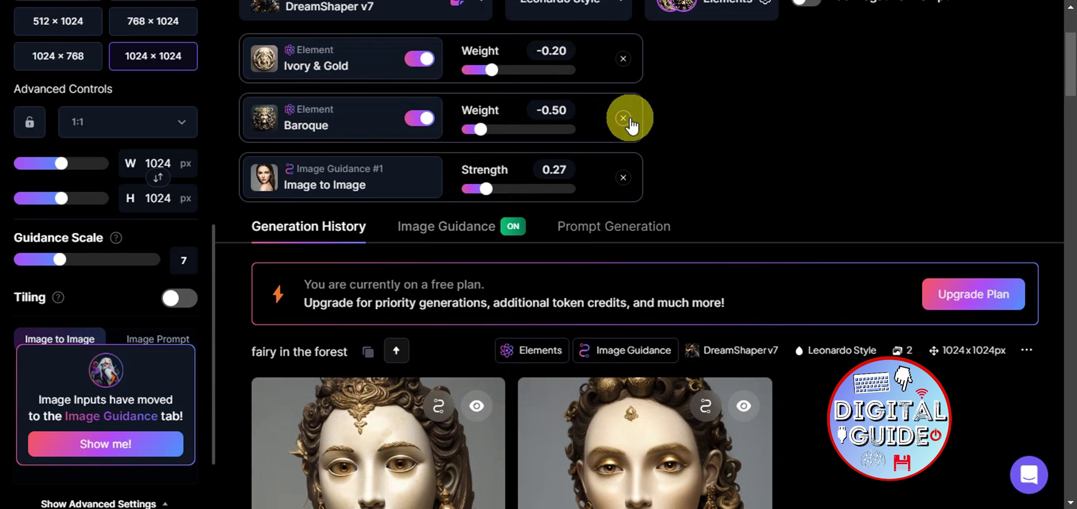
Delete the Baroque and Ivory & Gold element rows, leaving image guidance at strength 0.29
click(623, 119)
scroll(385, 305, down, 3)
scroll(505, 205, up, 5)
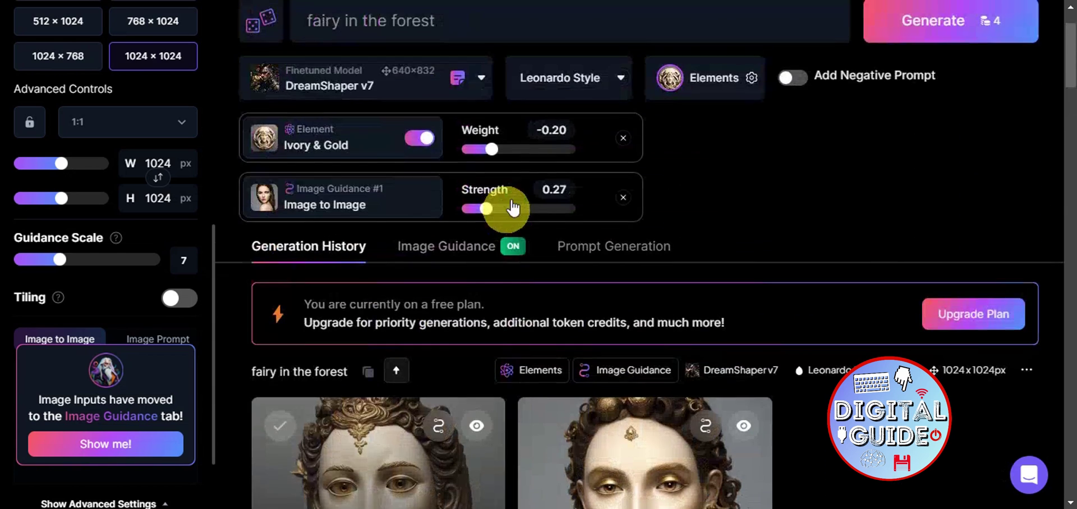
click(621, 139)
scroll(548, 336, down, 2)
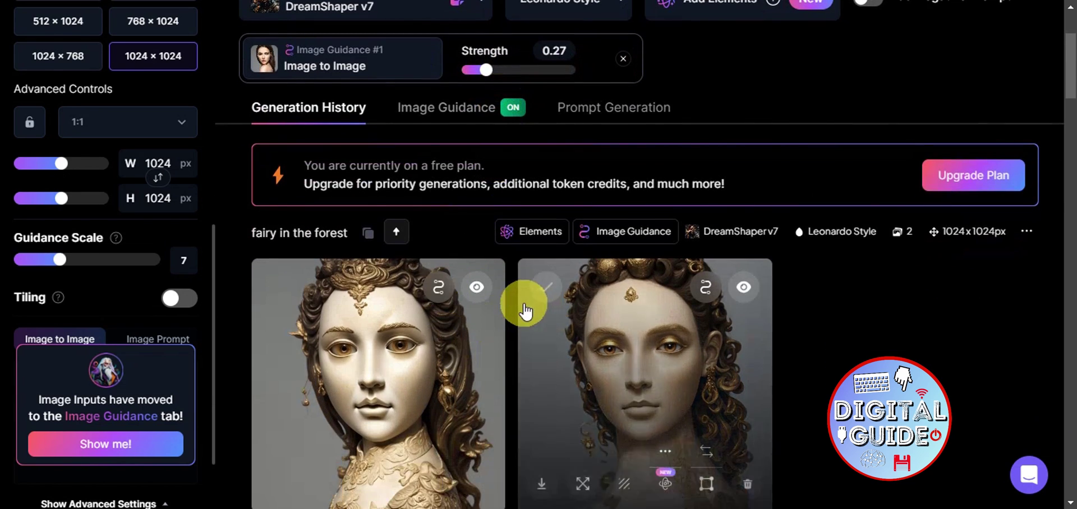
scroll(524, 310, up, 2)
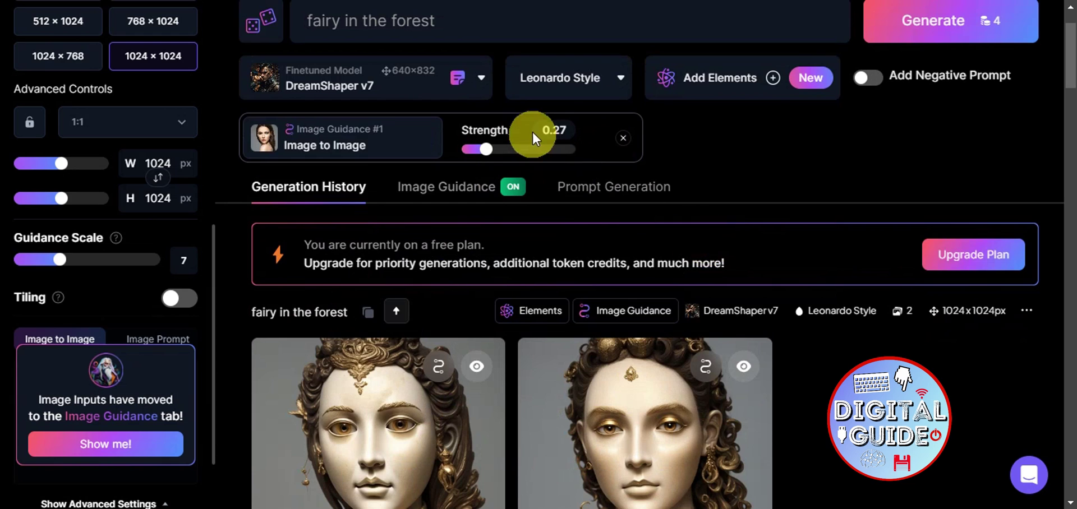
scroll(524, 138, up, 2)
scroll(752, 305, down, 2)
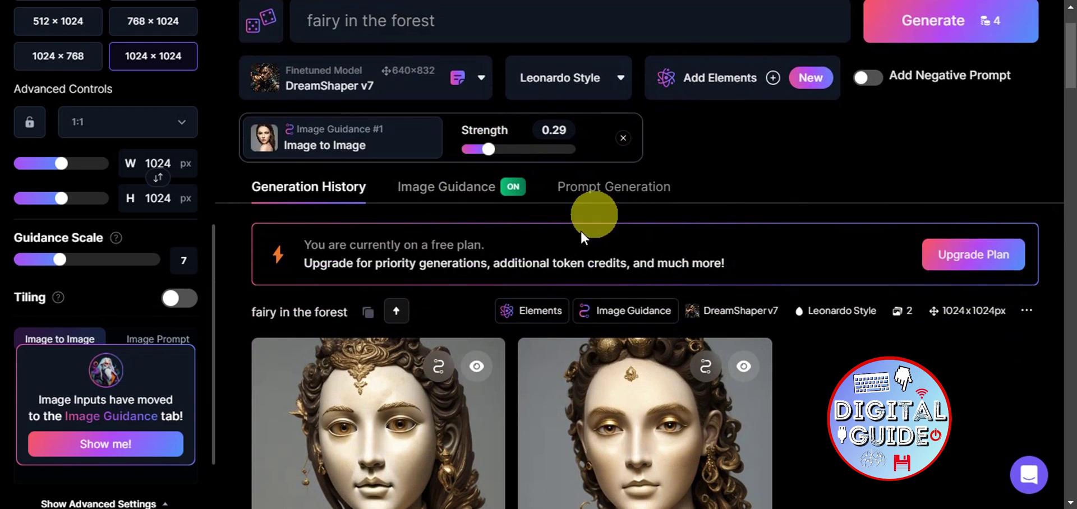
scroll(867, 177, up, 2)
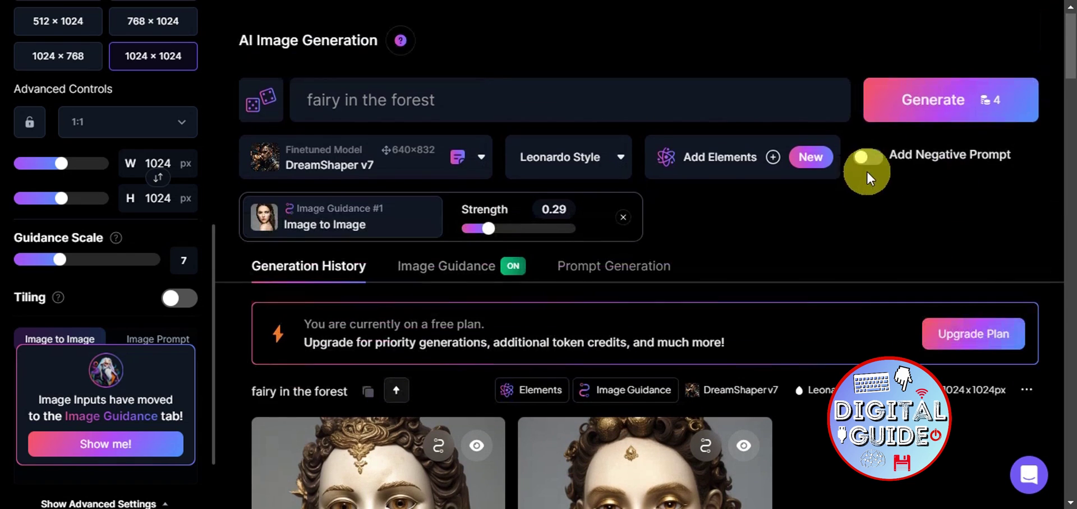
Generate a fresh pair of fairy portraits using image guidance alone and browse the history
click(950, 117)
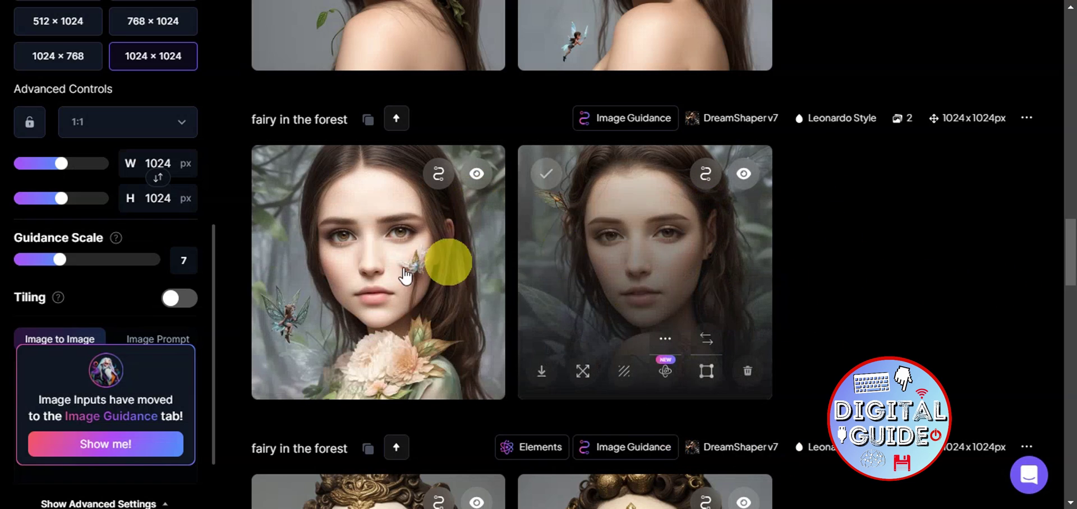
scroll(1050, 271, up, 4)
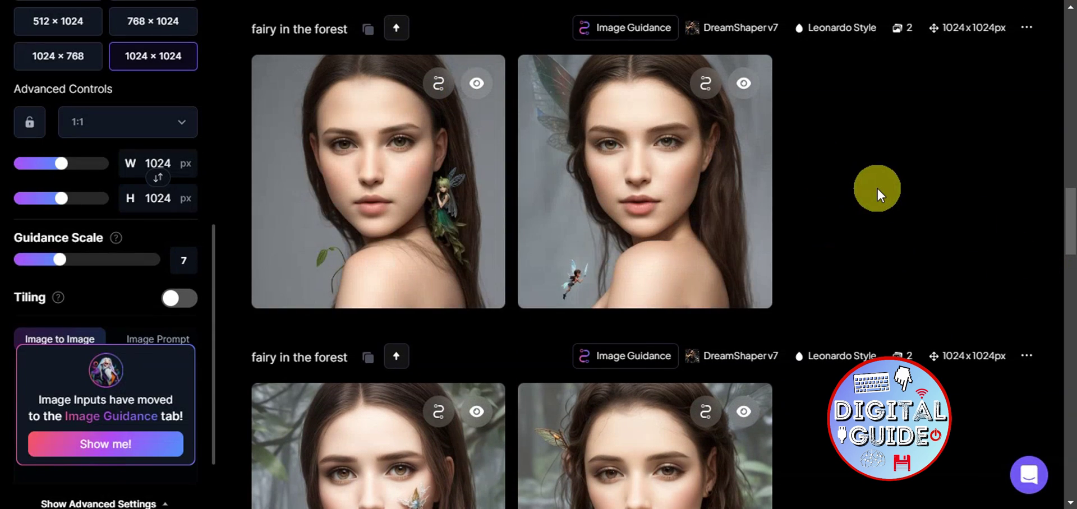
scroll(871, 201, up, 7)
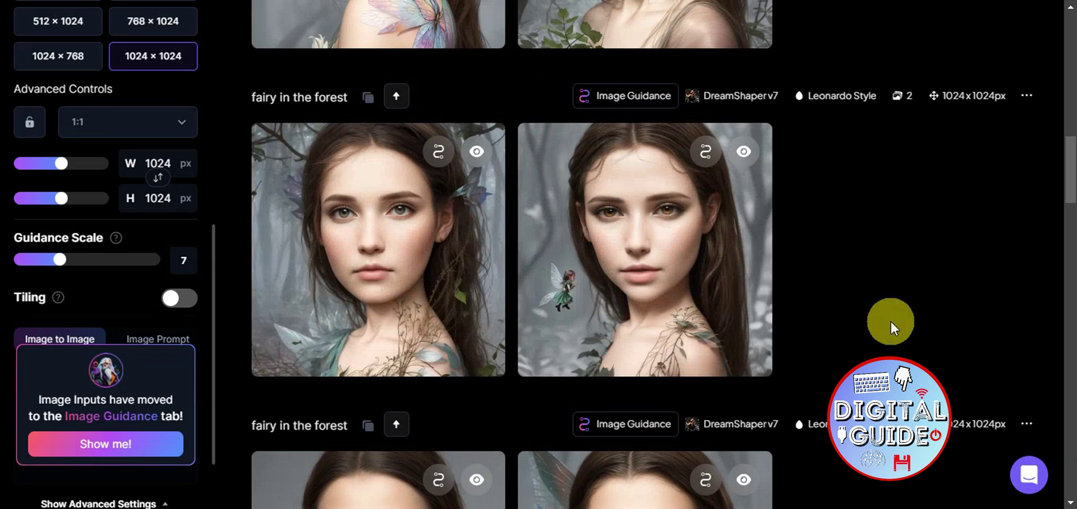
scroll(892, 322, up, 3)
scroll(841, 280, up, 3)
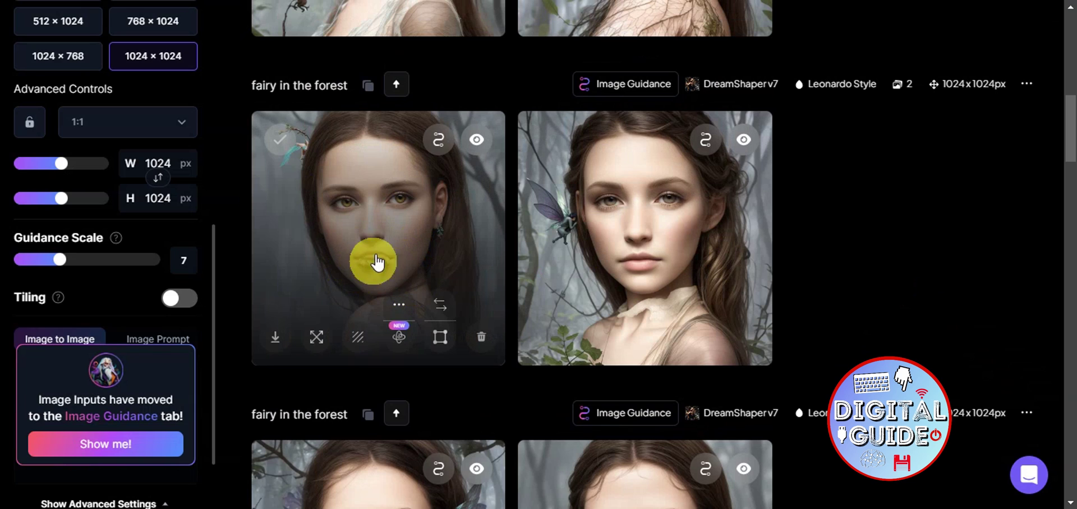
scroll(1037, 292, up, 6)
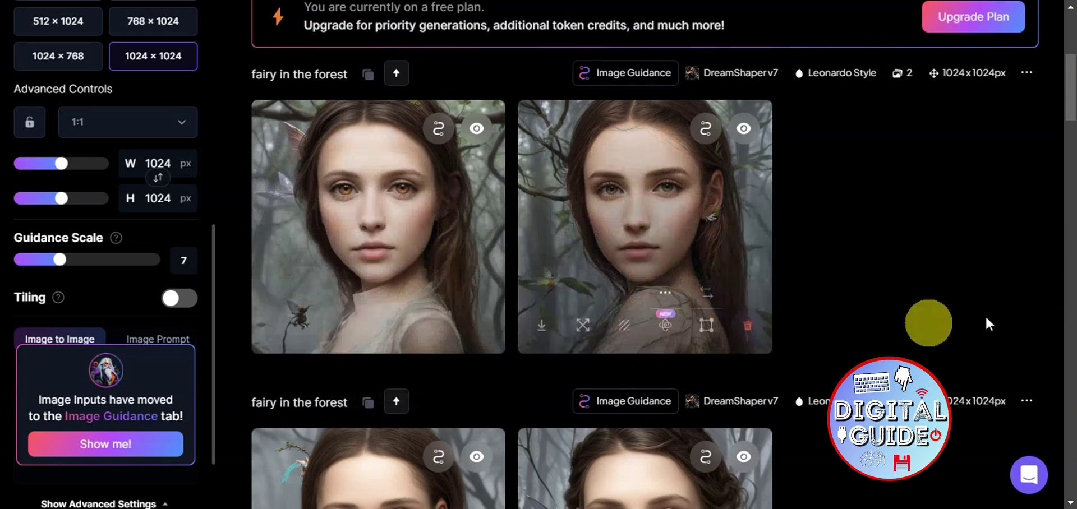
scroll(721, 233, up, 2)
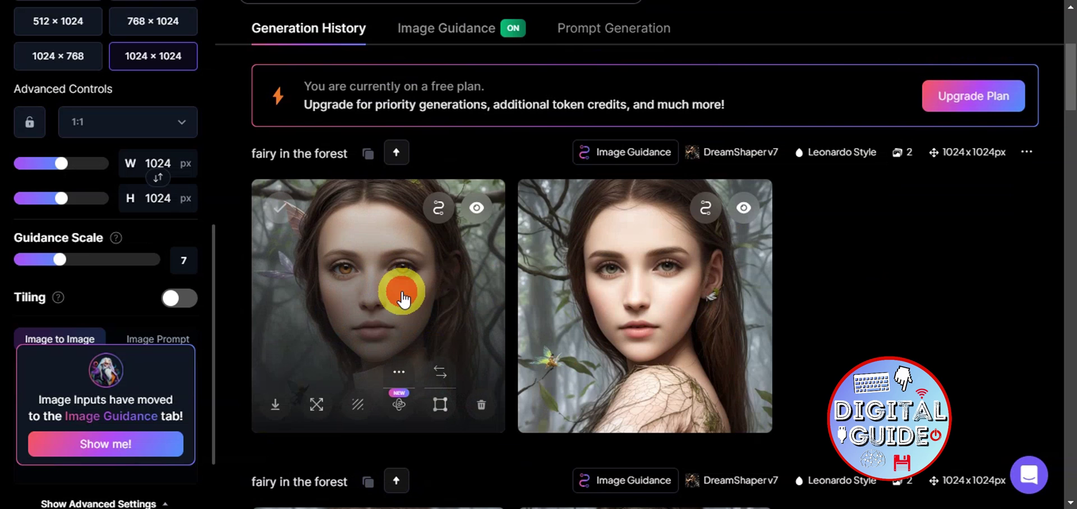
Enlarge the amber-eyed portrait, then advance to the green-eyed vine-shouldered portrait
click(427, 286)
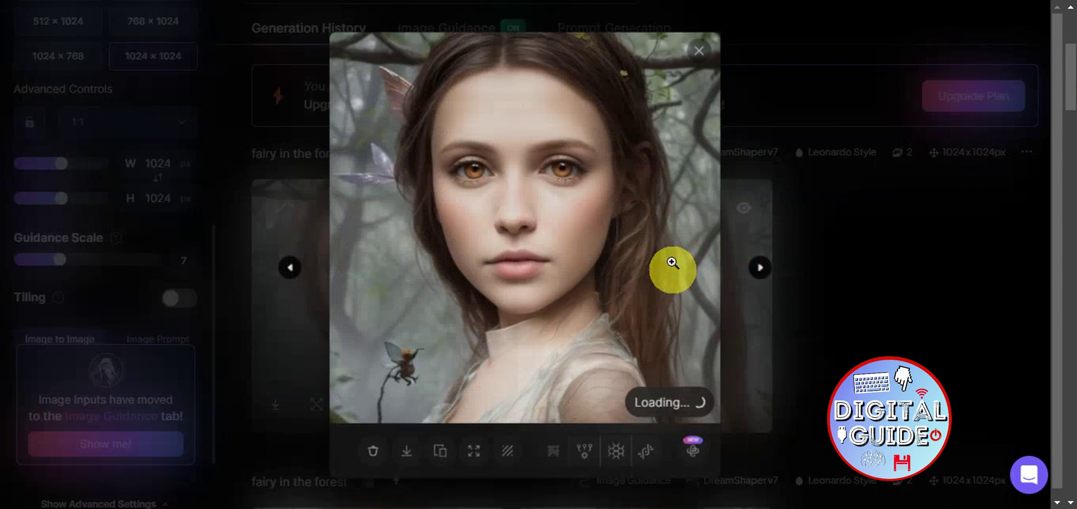
click(1020, 331)
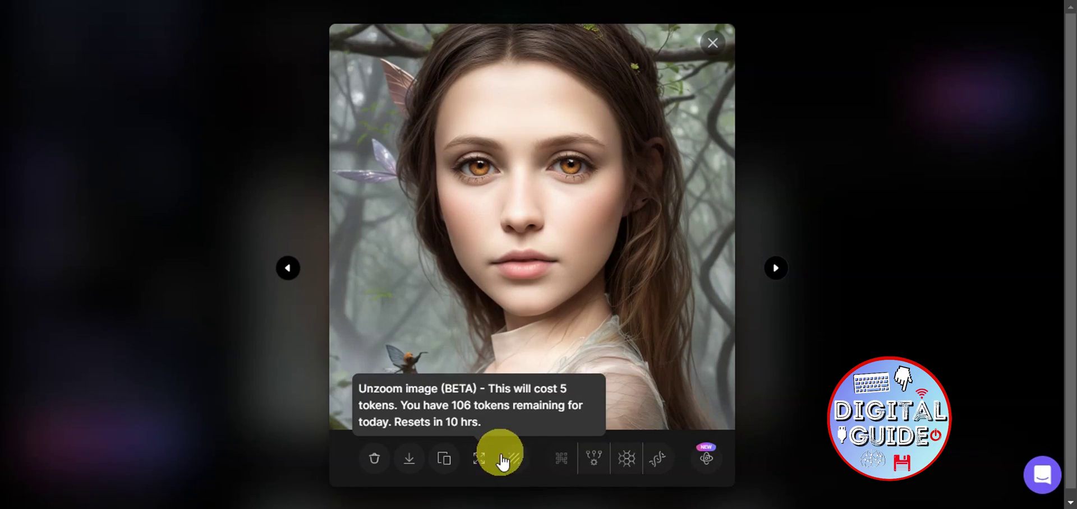
click(784, 272)
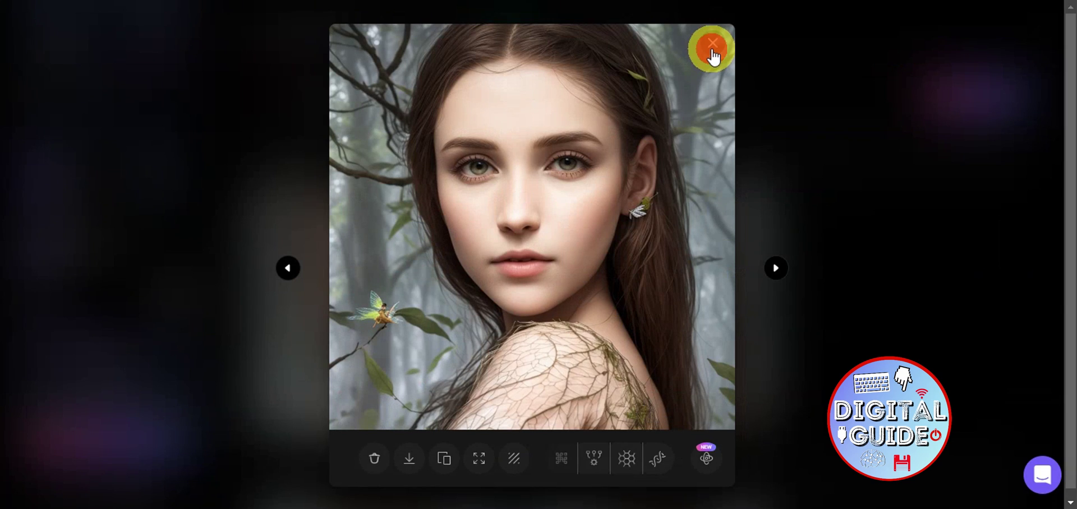
click(712, 48)
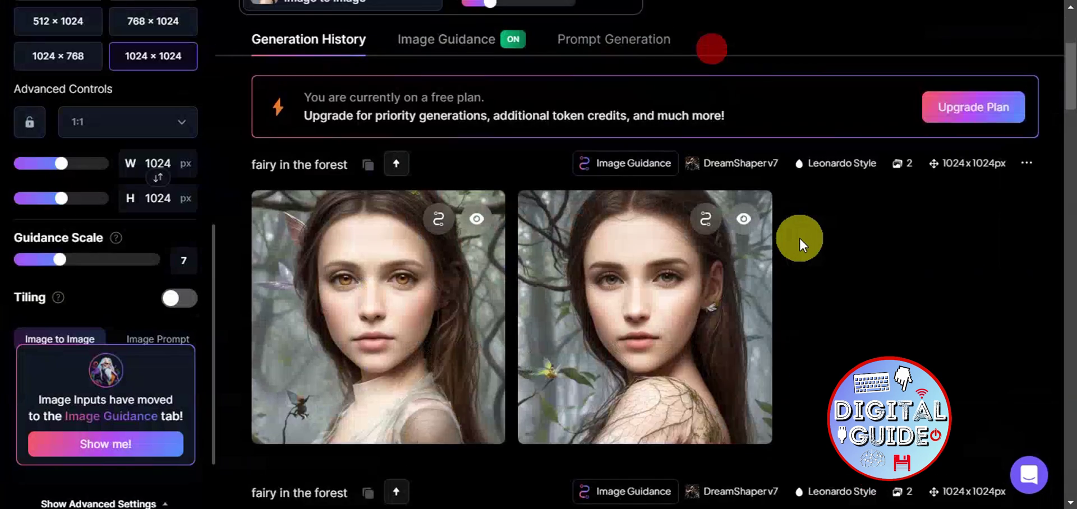
scroll(798, 238, up, 4)
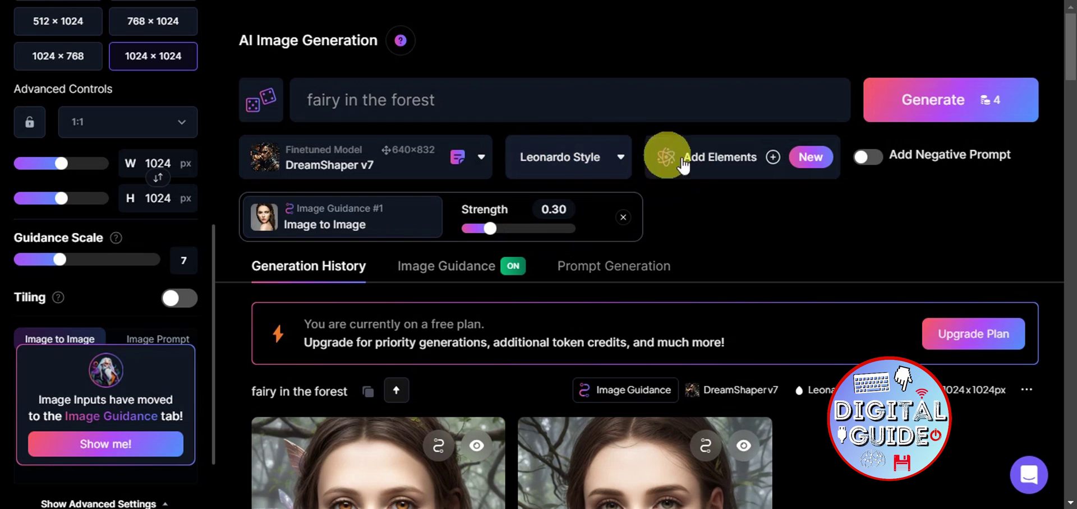
scroll(820, 280, down, 5)
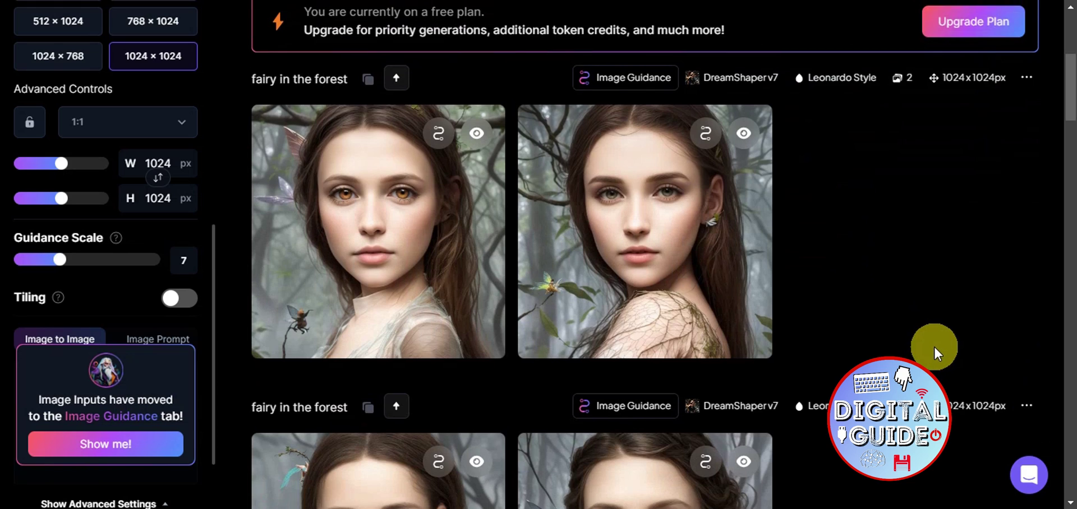
scroll(933, 346, up, 1)
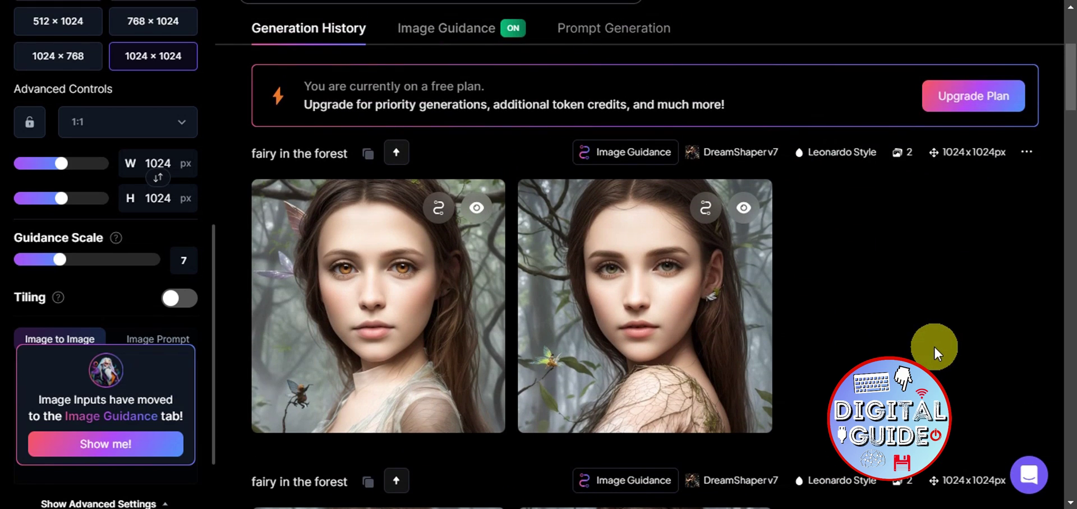